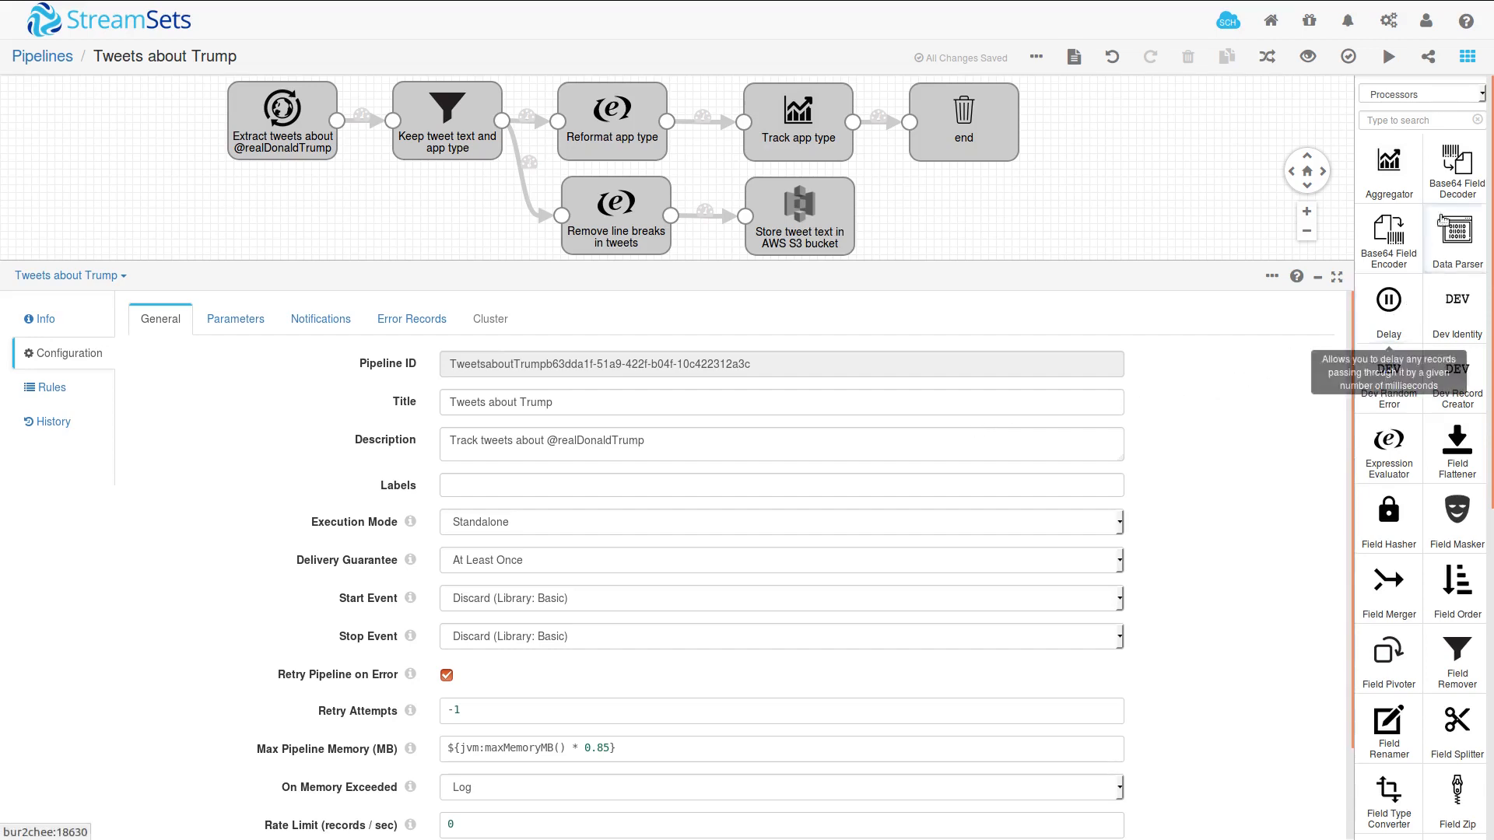
# Try out a Field Masker processor placed beside the end stage, viewing its mask settings, and delete it from the pipeline
pyautogui.click(1482, 95)
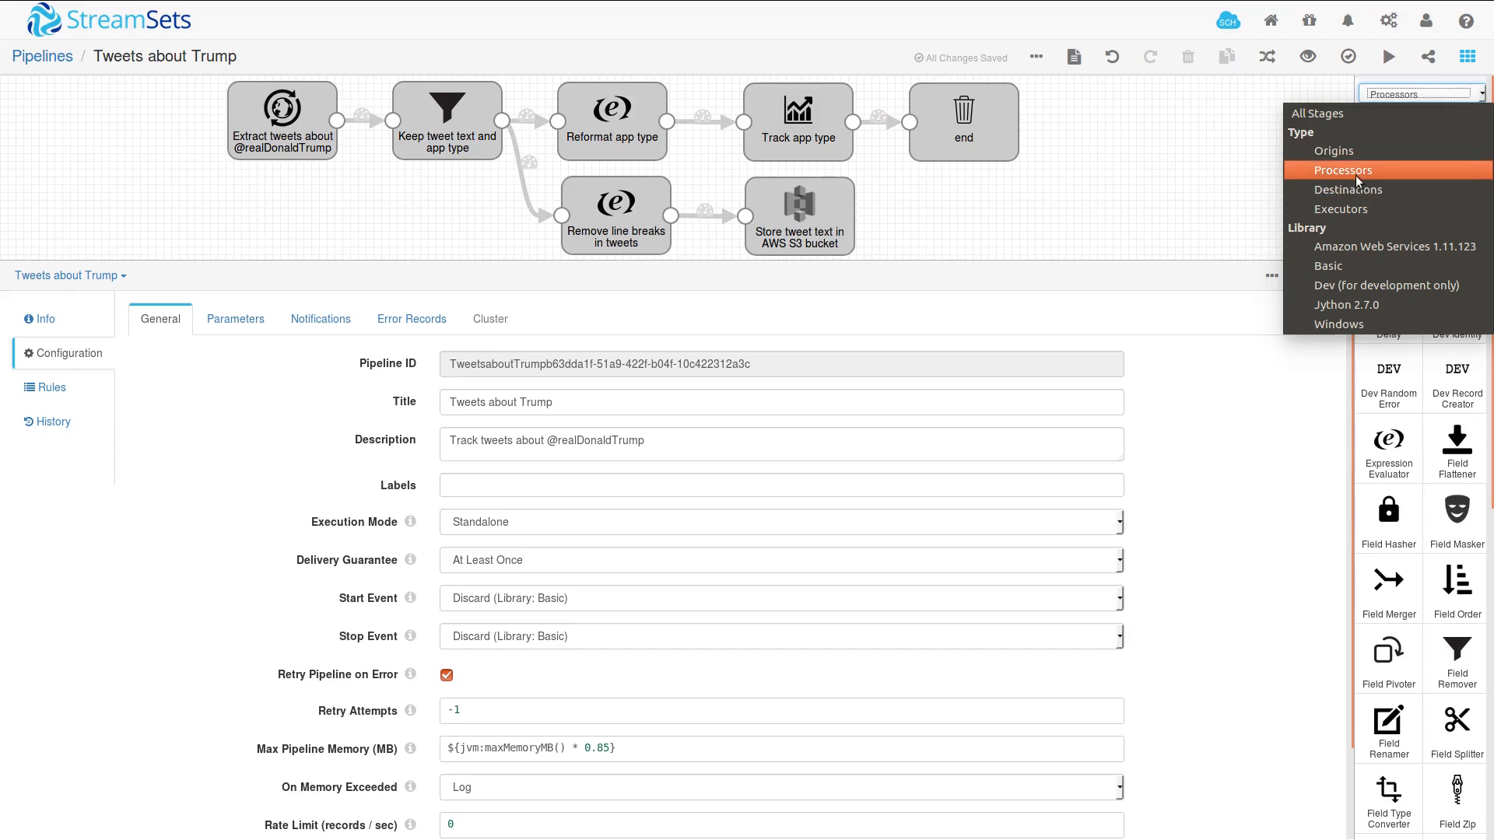
pyautogui.click(1356, 173)
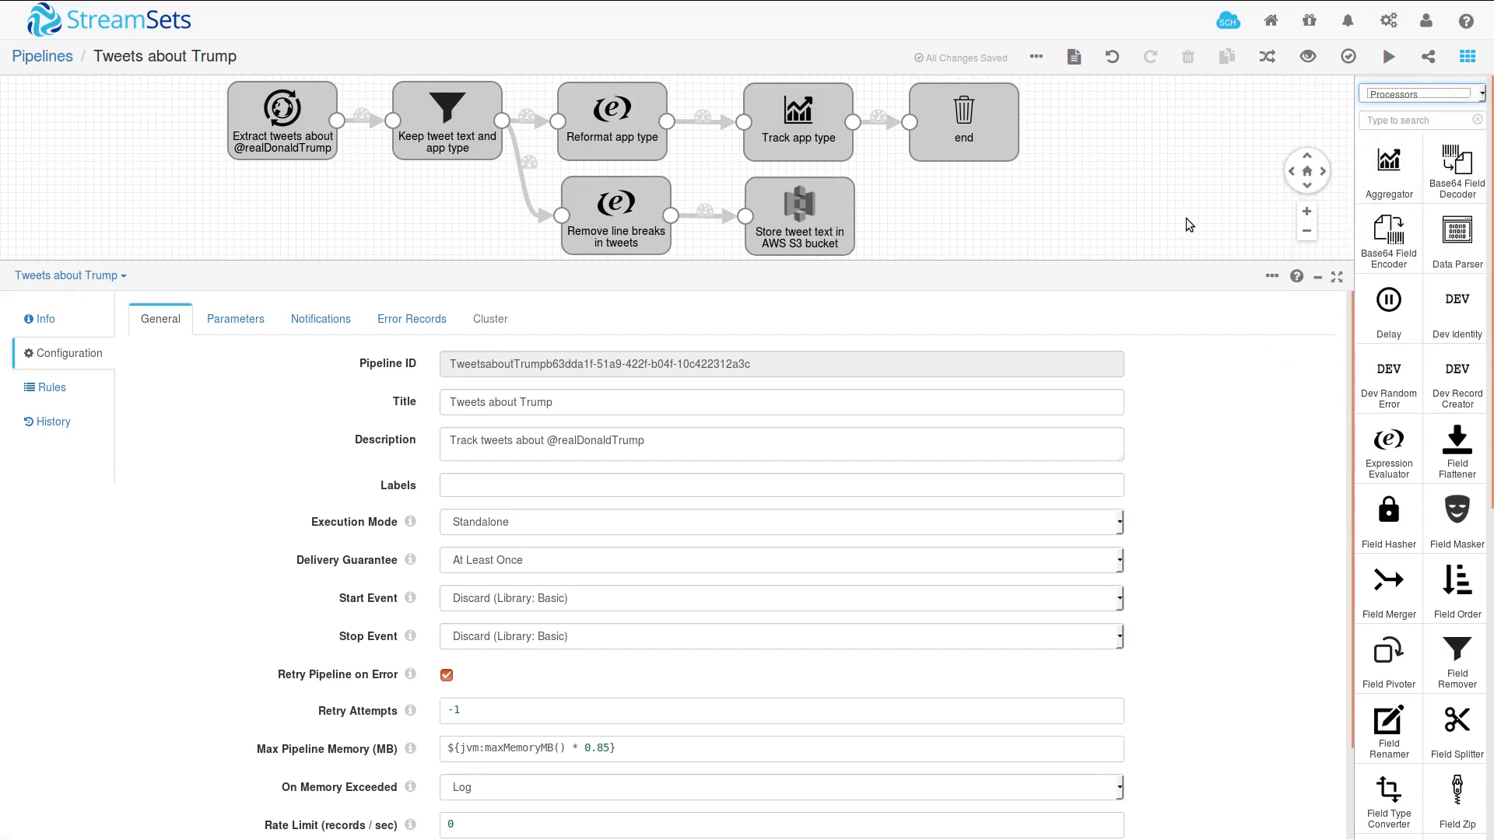
pyautogui.scroll(-3, 1452, 460)
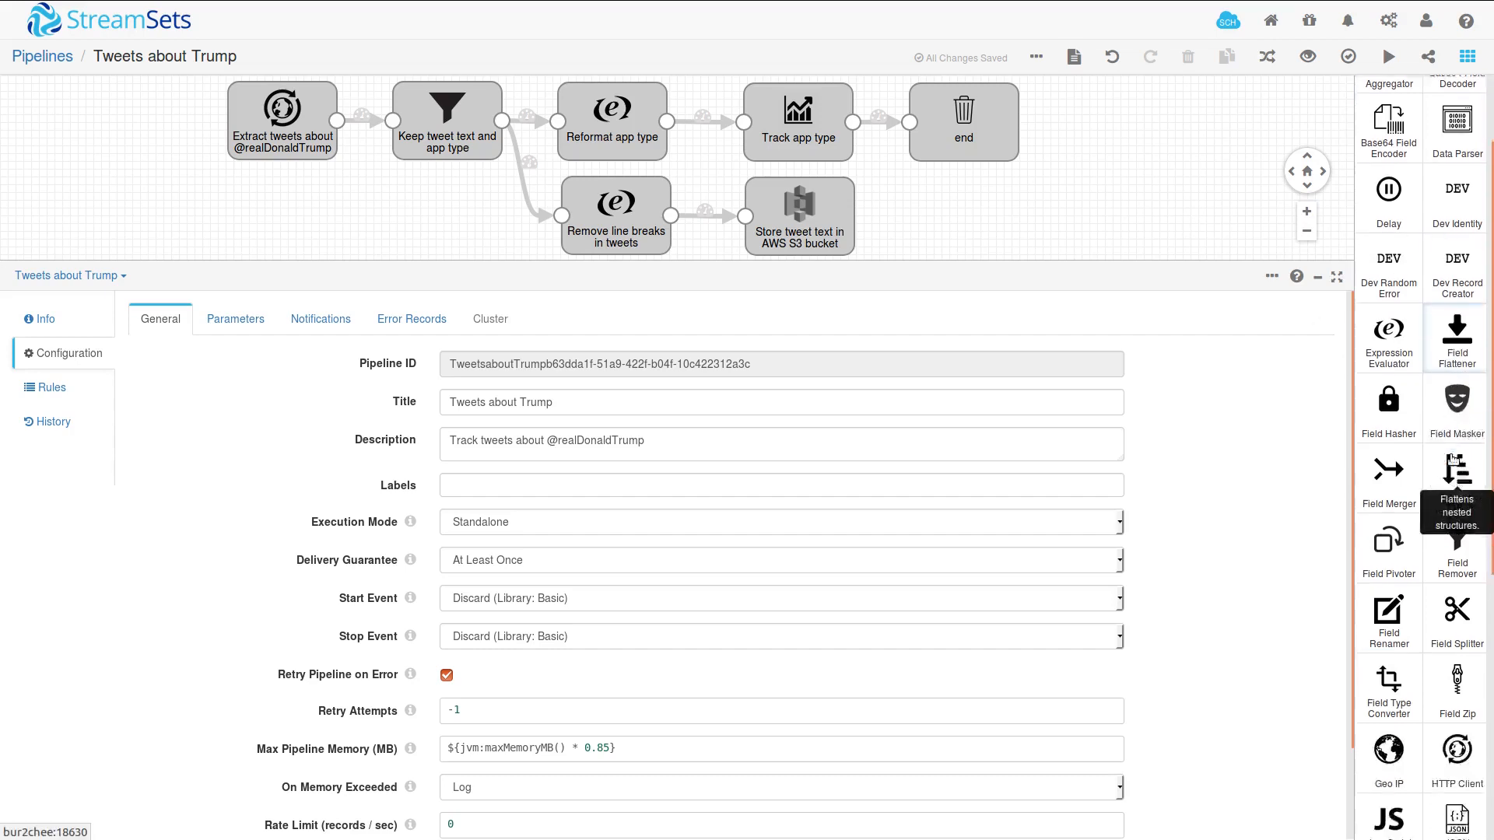
pyautogui.scroll(3, 1452, 460)
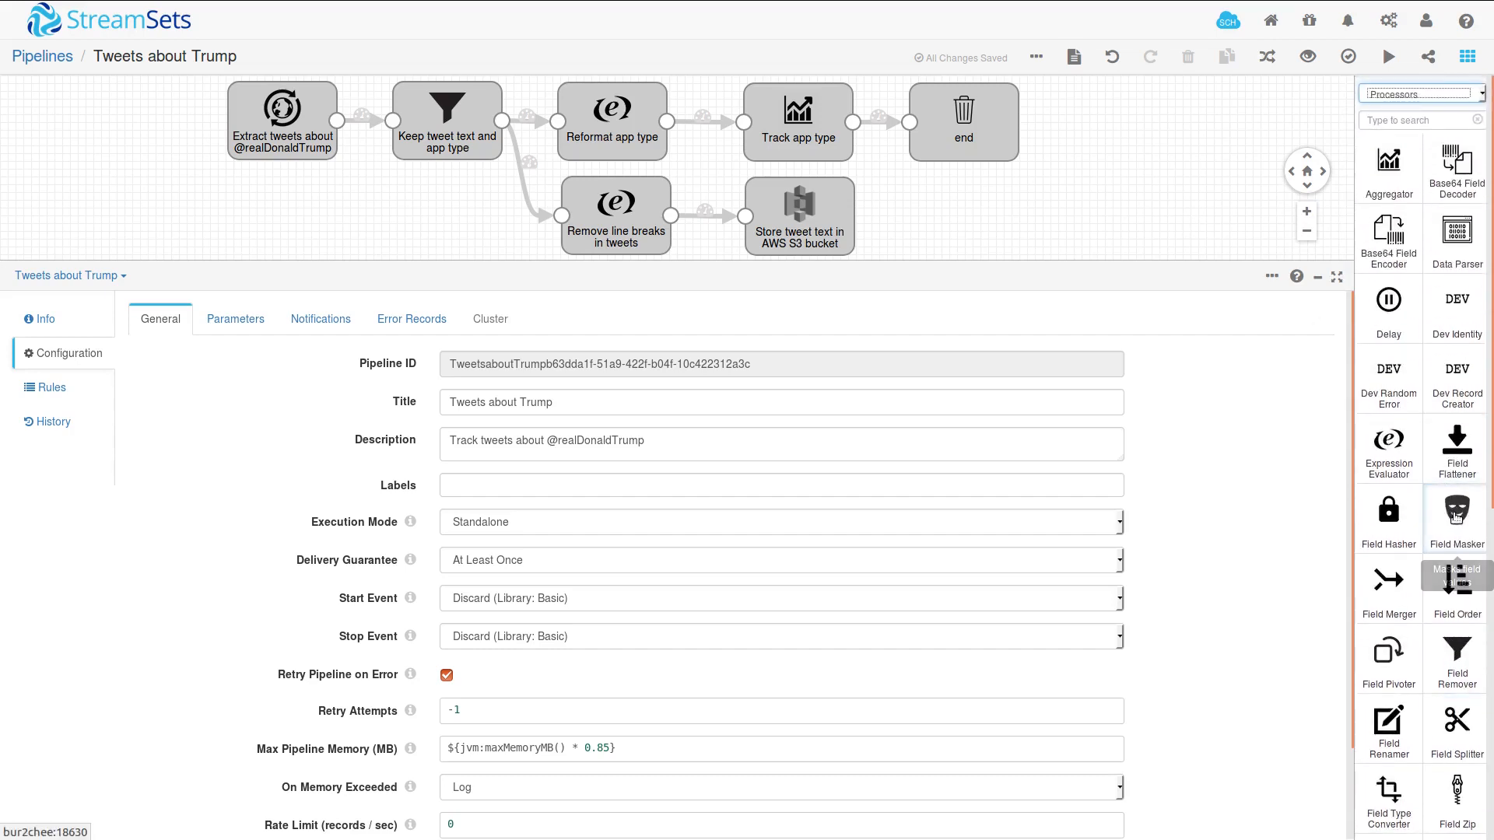
pyautogui.click(1456, 514)
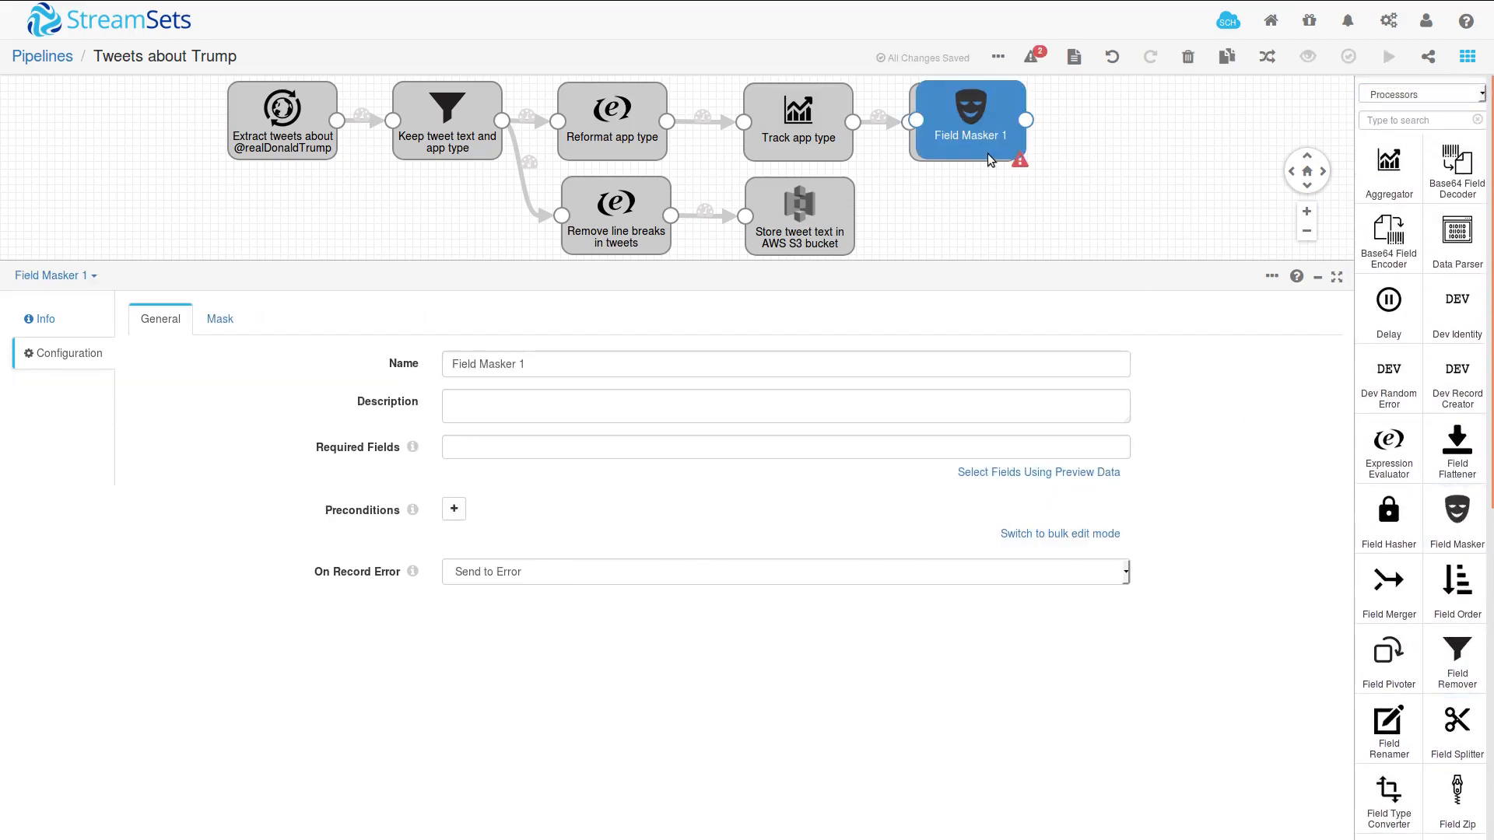
pyautogui.moveTo(993, 159); pyautogui.dragTo(1153, 187)
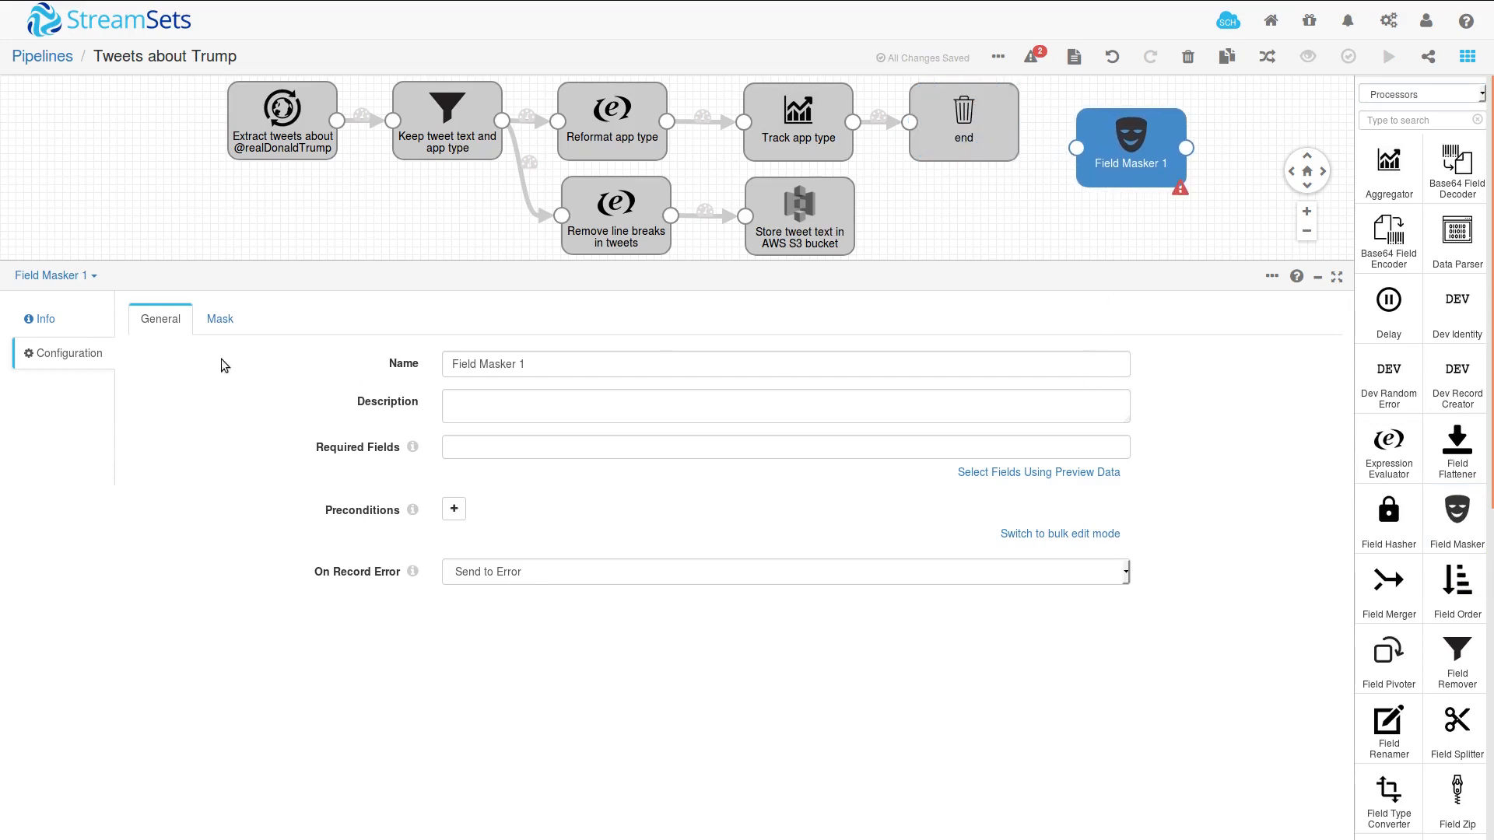
pyautogui.click(222, 317)
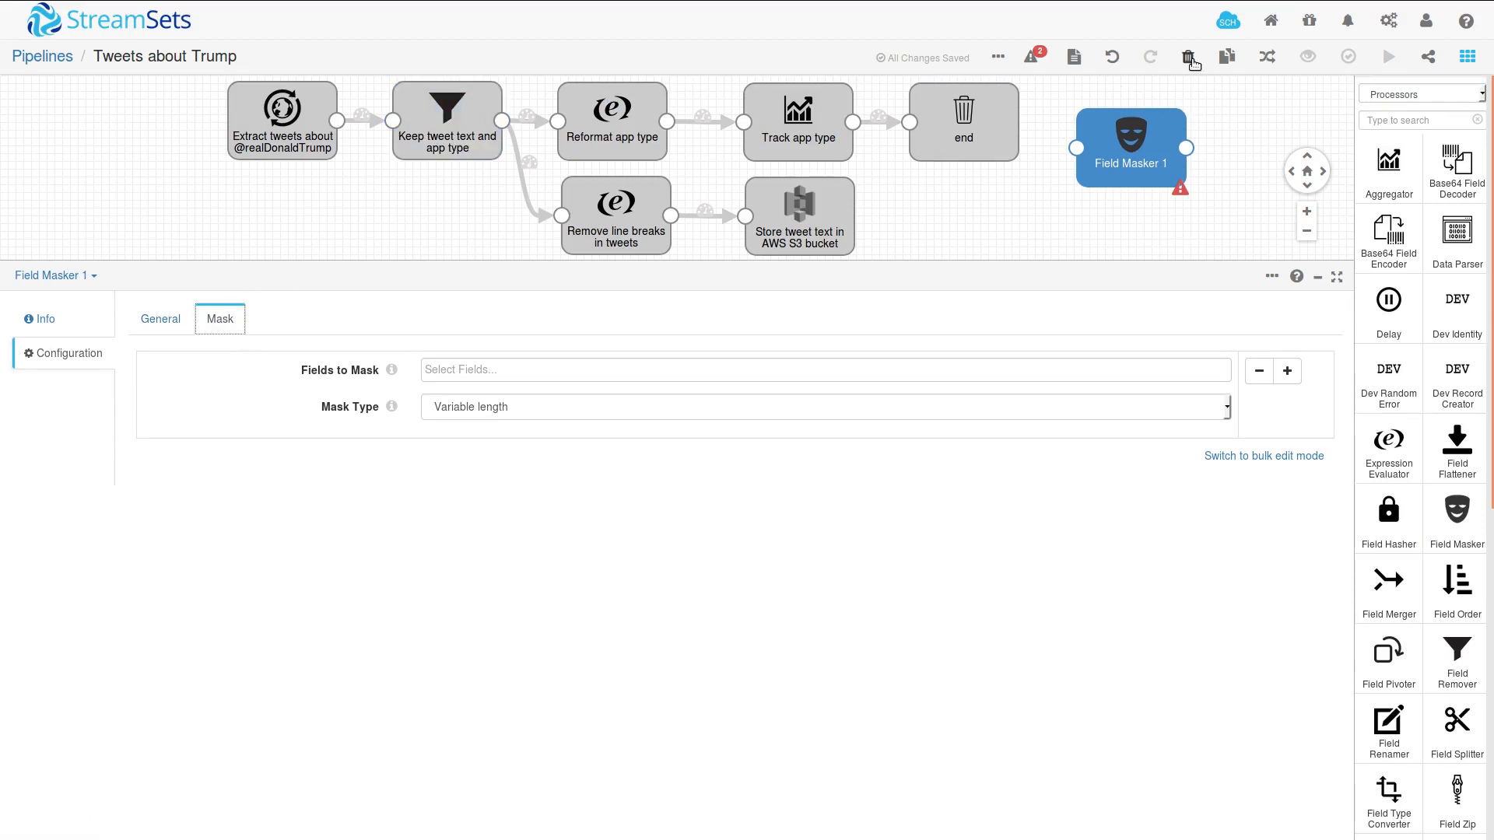
pyautogui.click(1190, 59)
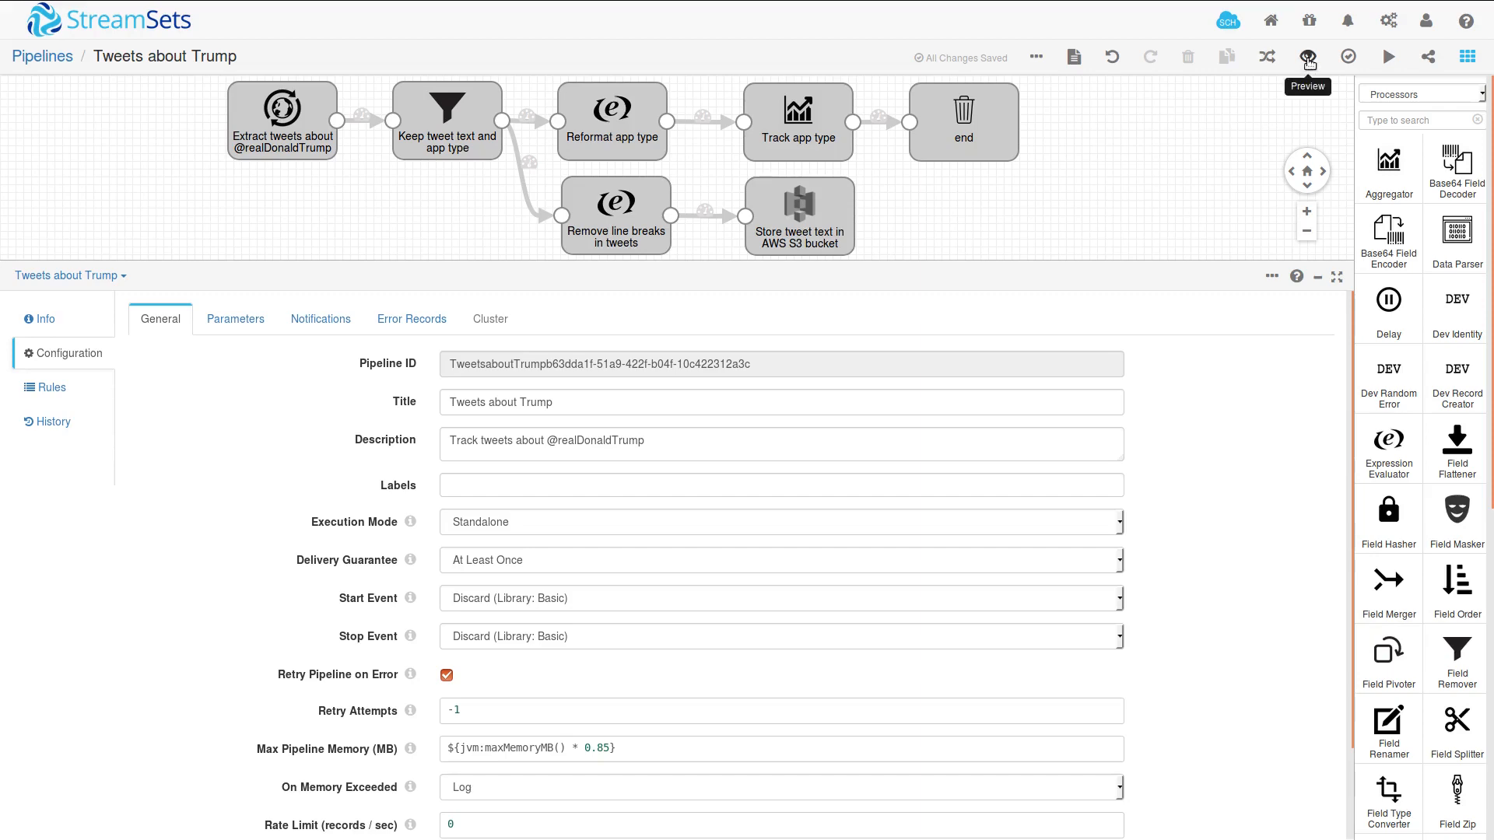
# Preview the pipeline and examine the output record of the tweet extraction stage, including its user and retweeted_status maps
pyautogui.click(1308, 57)
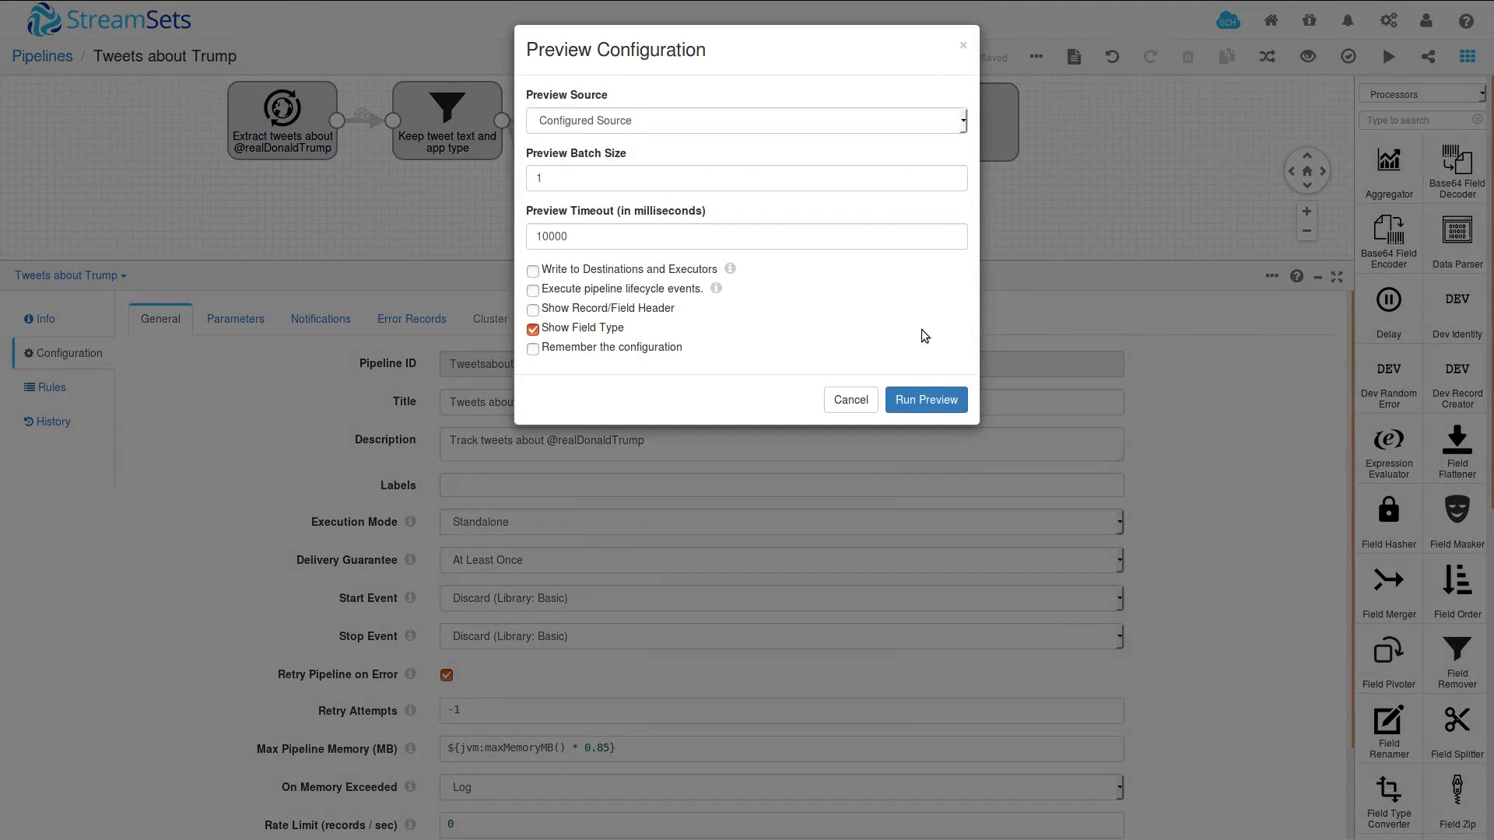
pyautogui.click(921, 400)
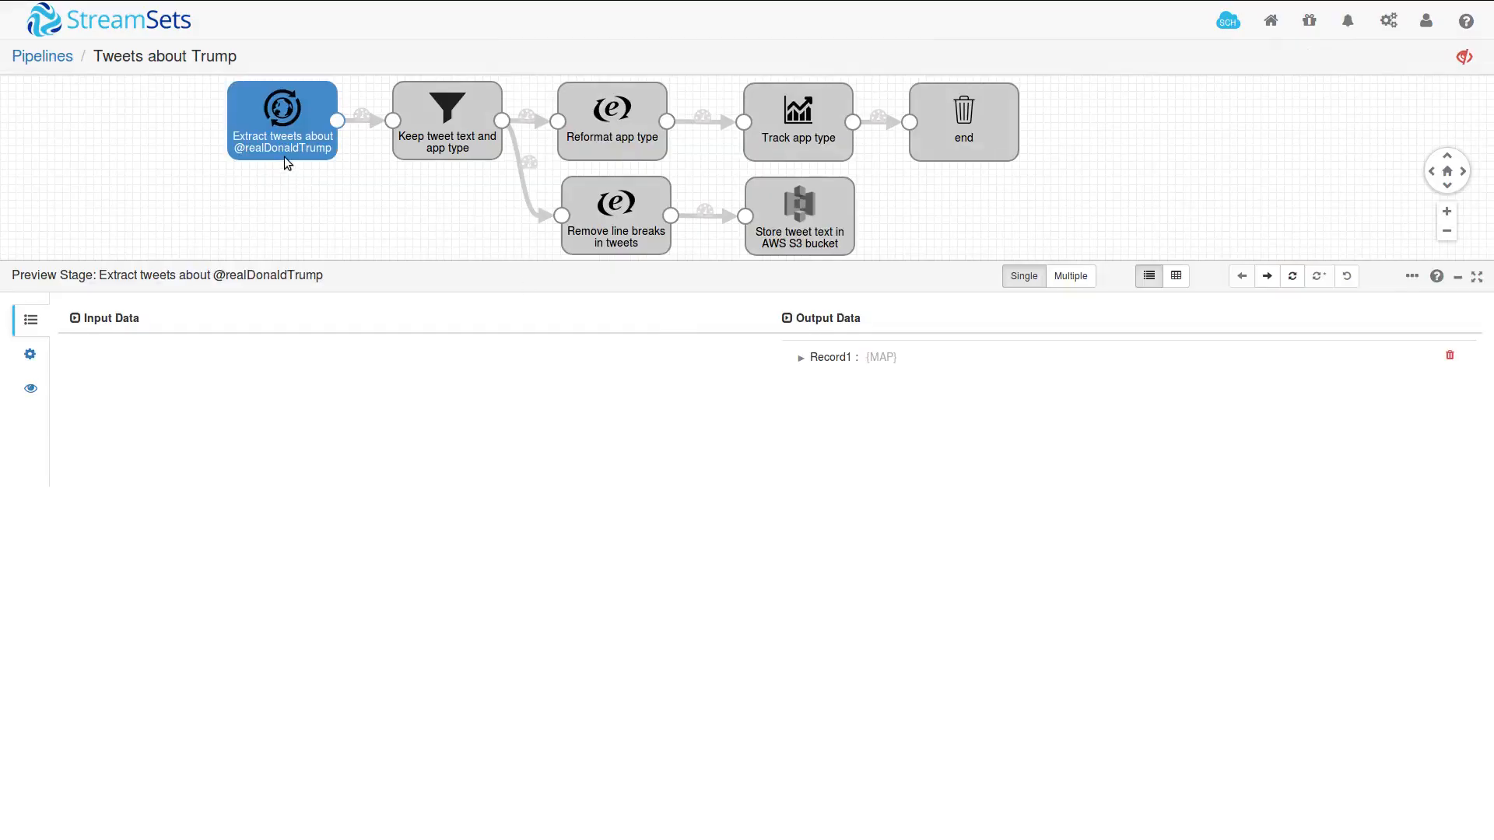
pyautogui.click(798, 358)
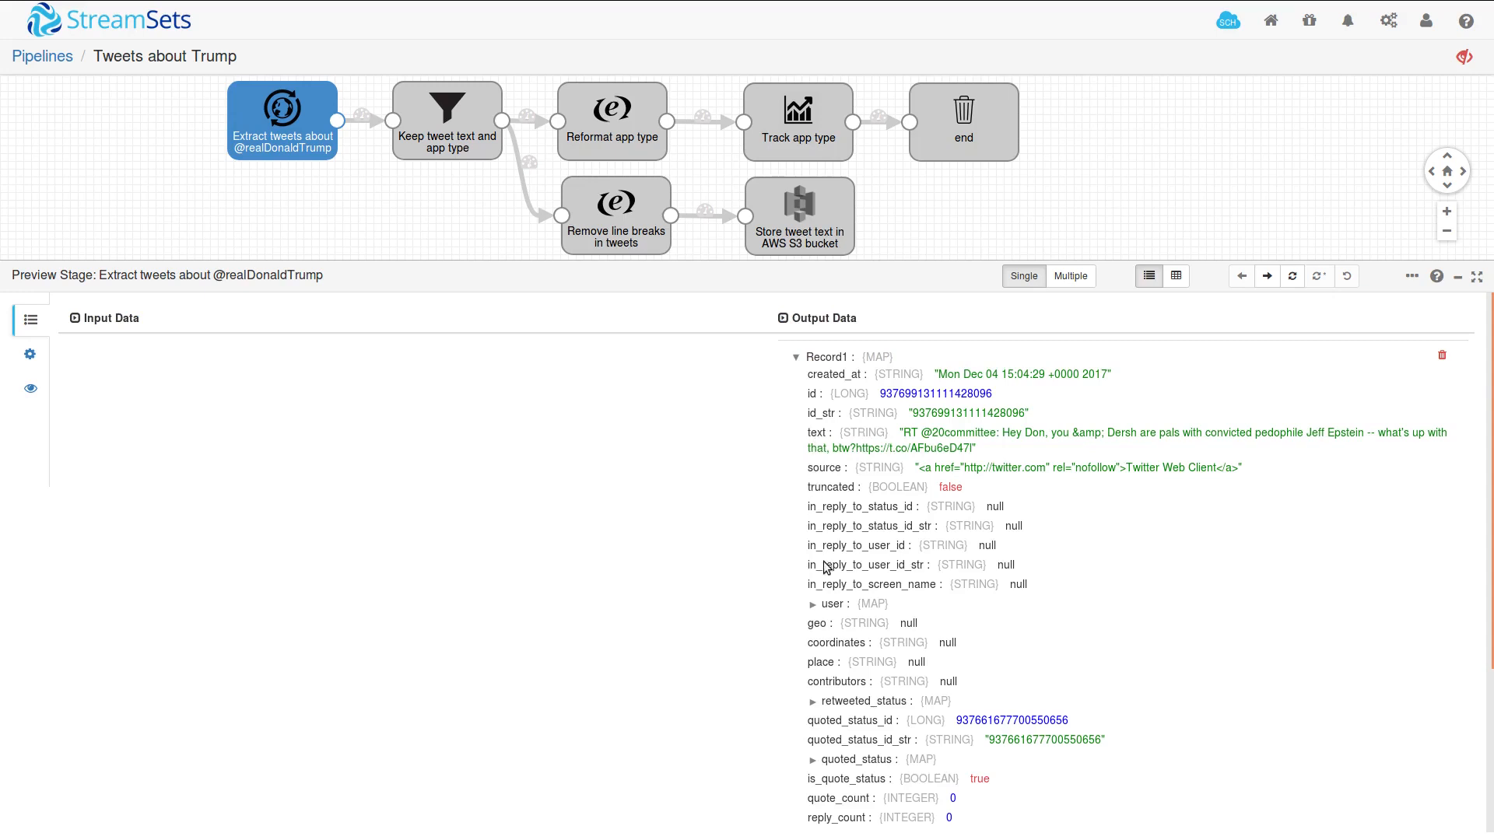
pyautogui.click(813, 606)
pyautogui.scroll(-9, 784, 622)
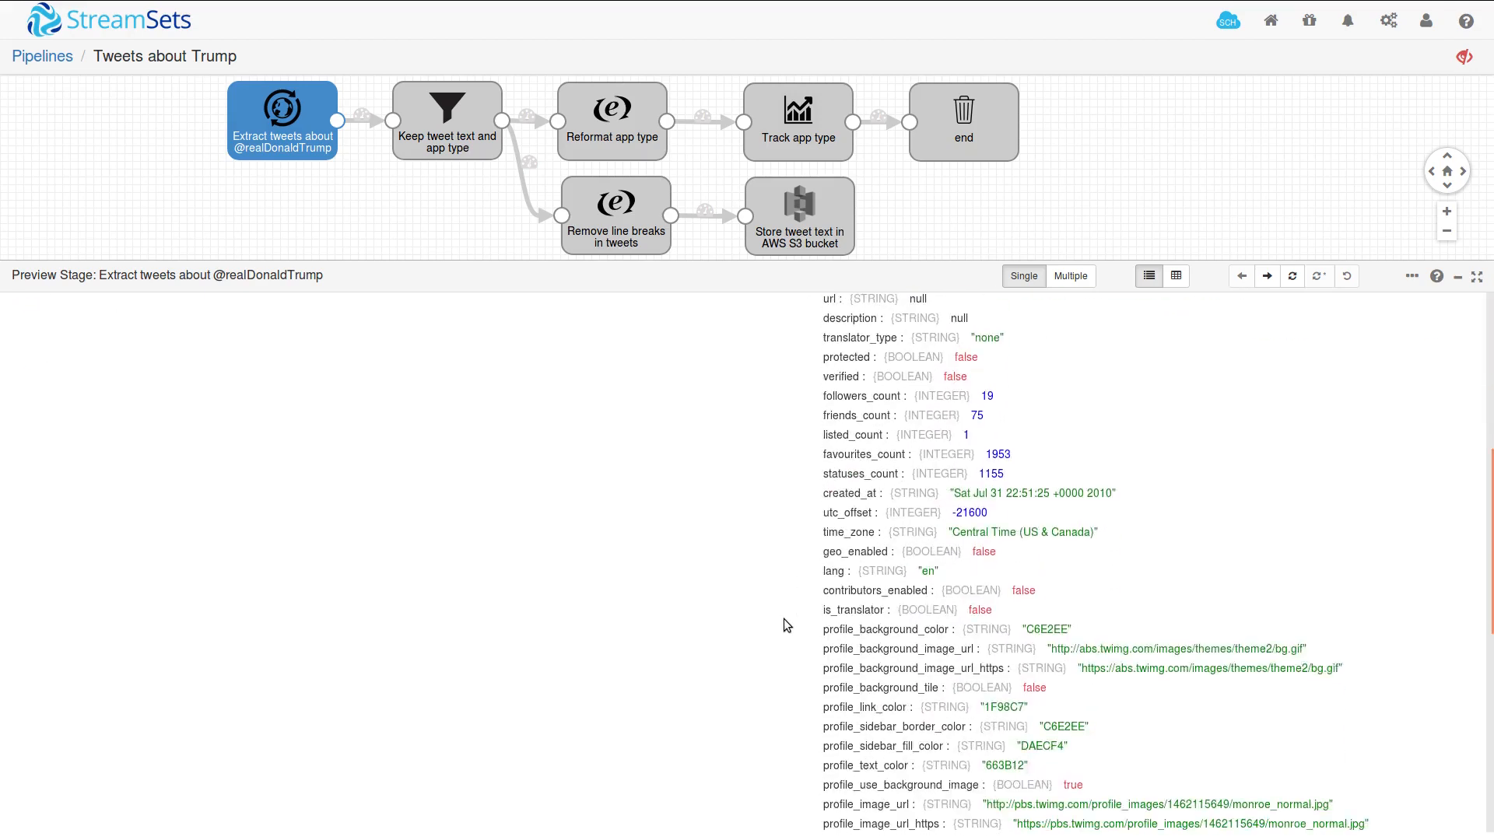
pyautogui.scroll(-3, 782, 623)
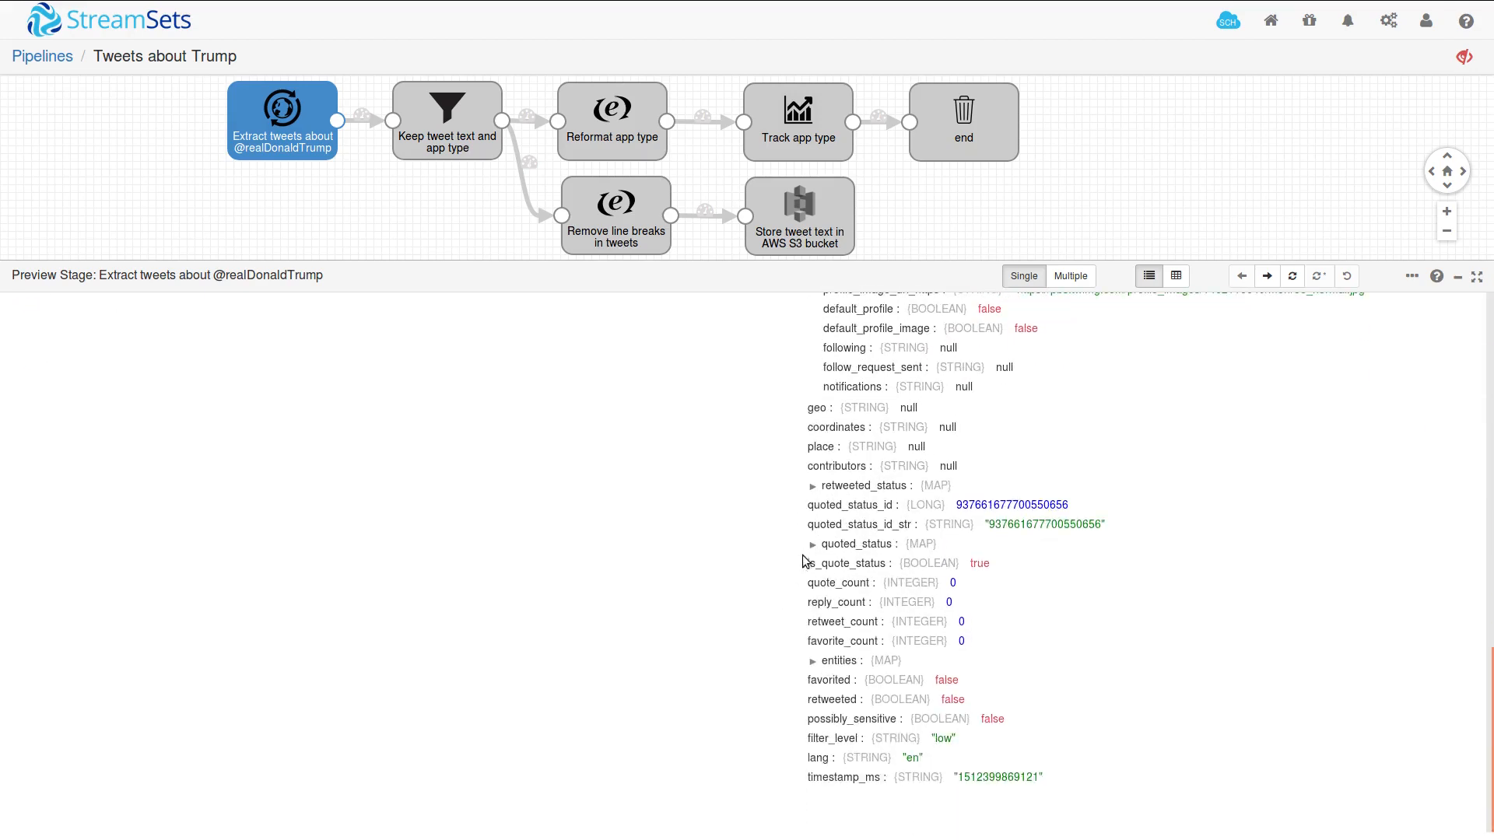
pyautogui.click(813, 487)
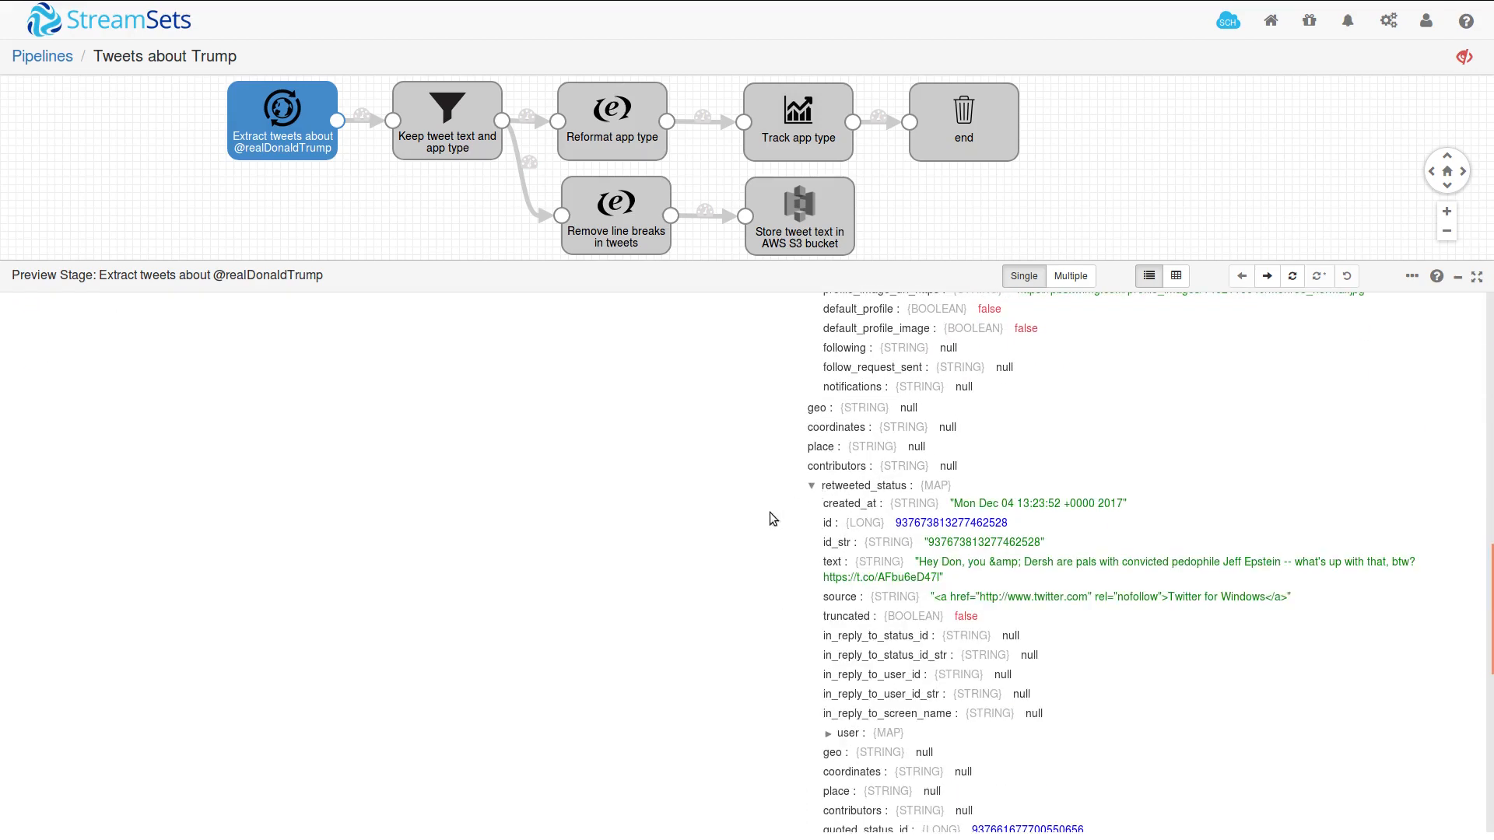
pyautogui.scroll(-4, 729, 540)
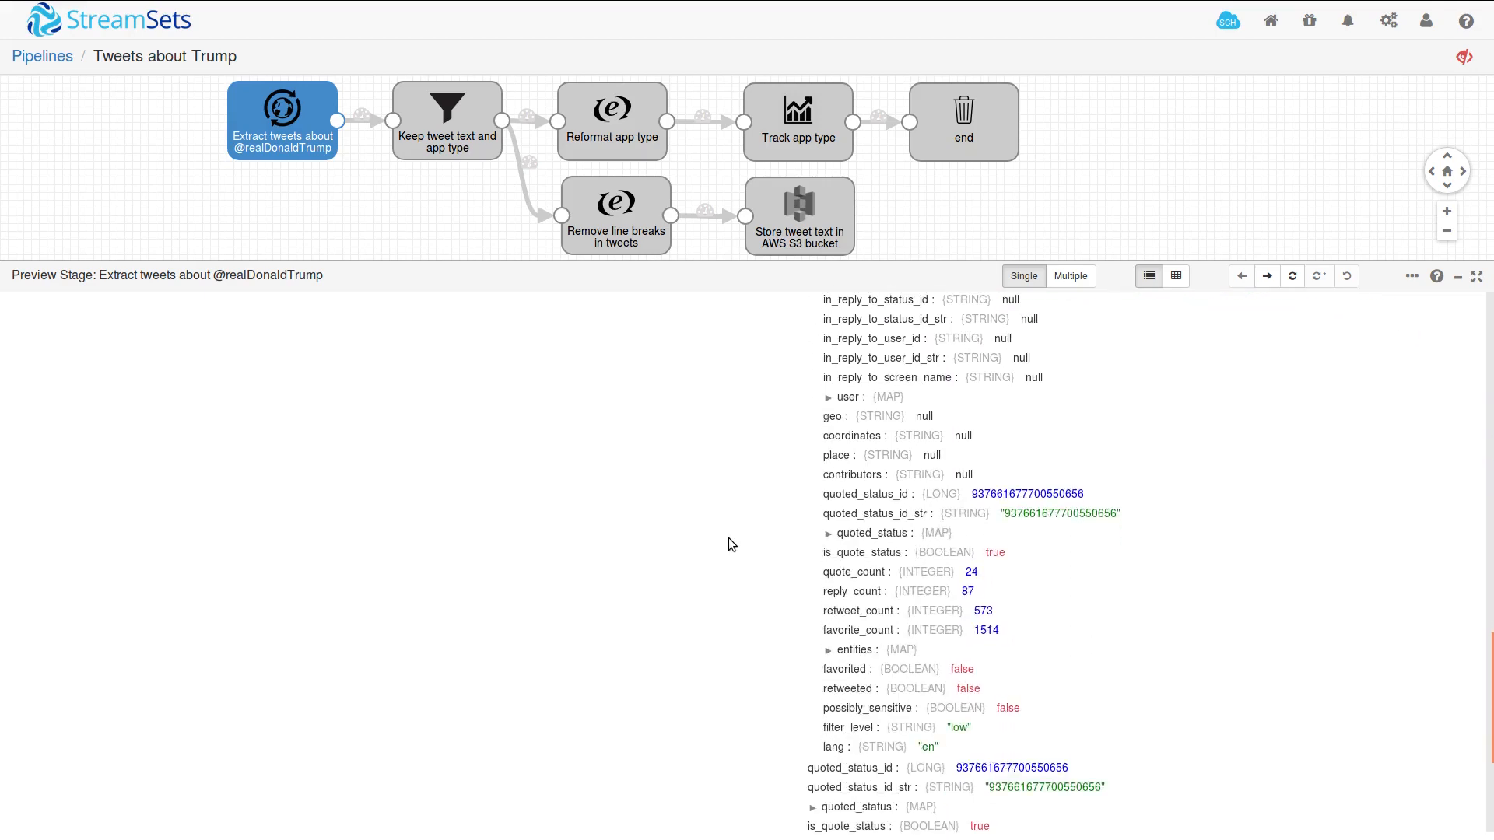
pyautogui.click(828, 397)
pyautogui.scroll(18, 657, 439)
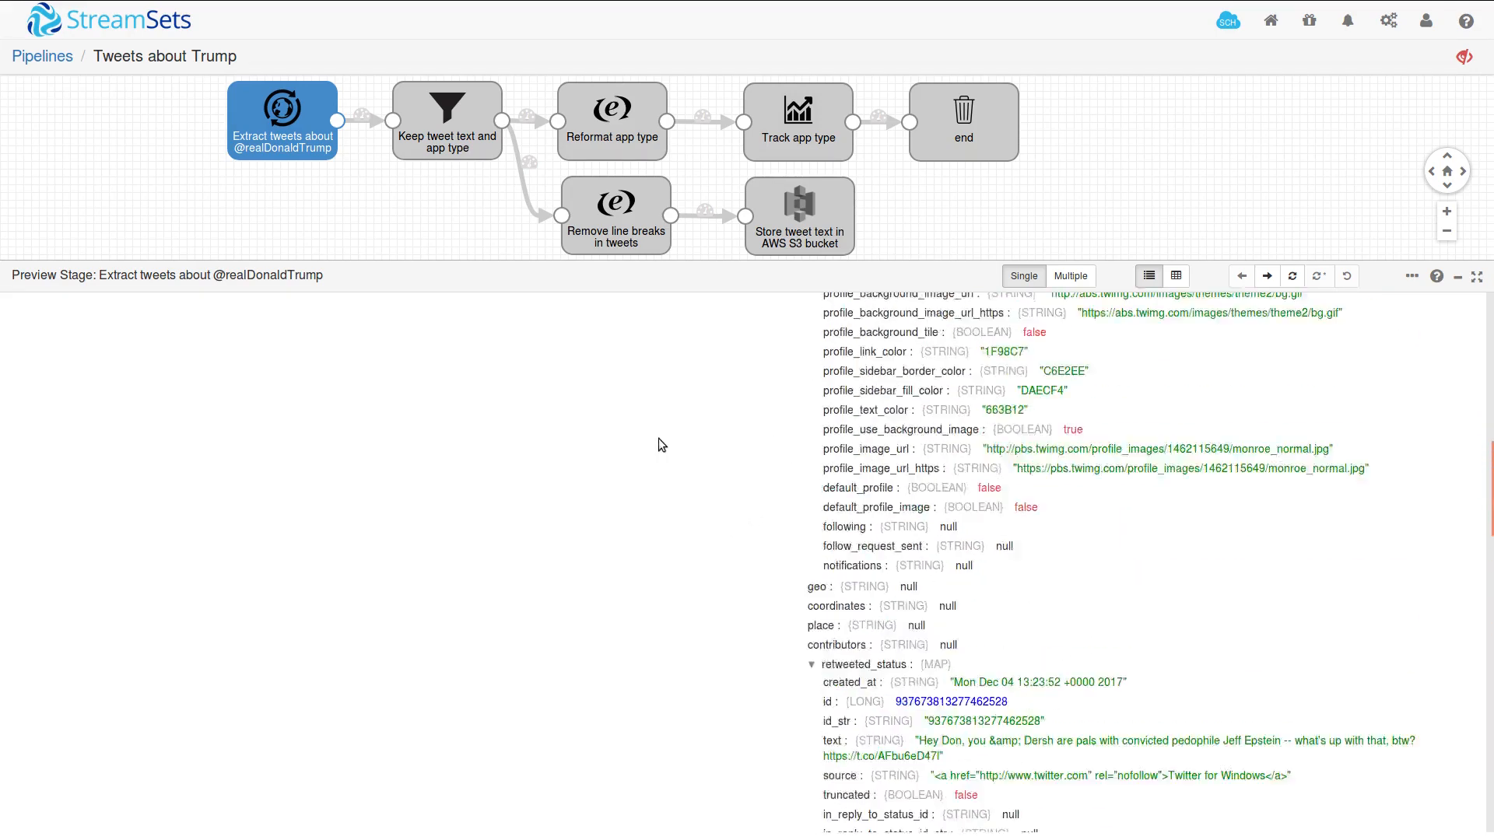
# Compare preview input and output for the field-keeping, Reformat app type and line-break removal stages, and close the preview
pyautogui.click(454, 148)
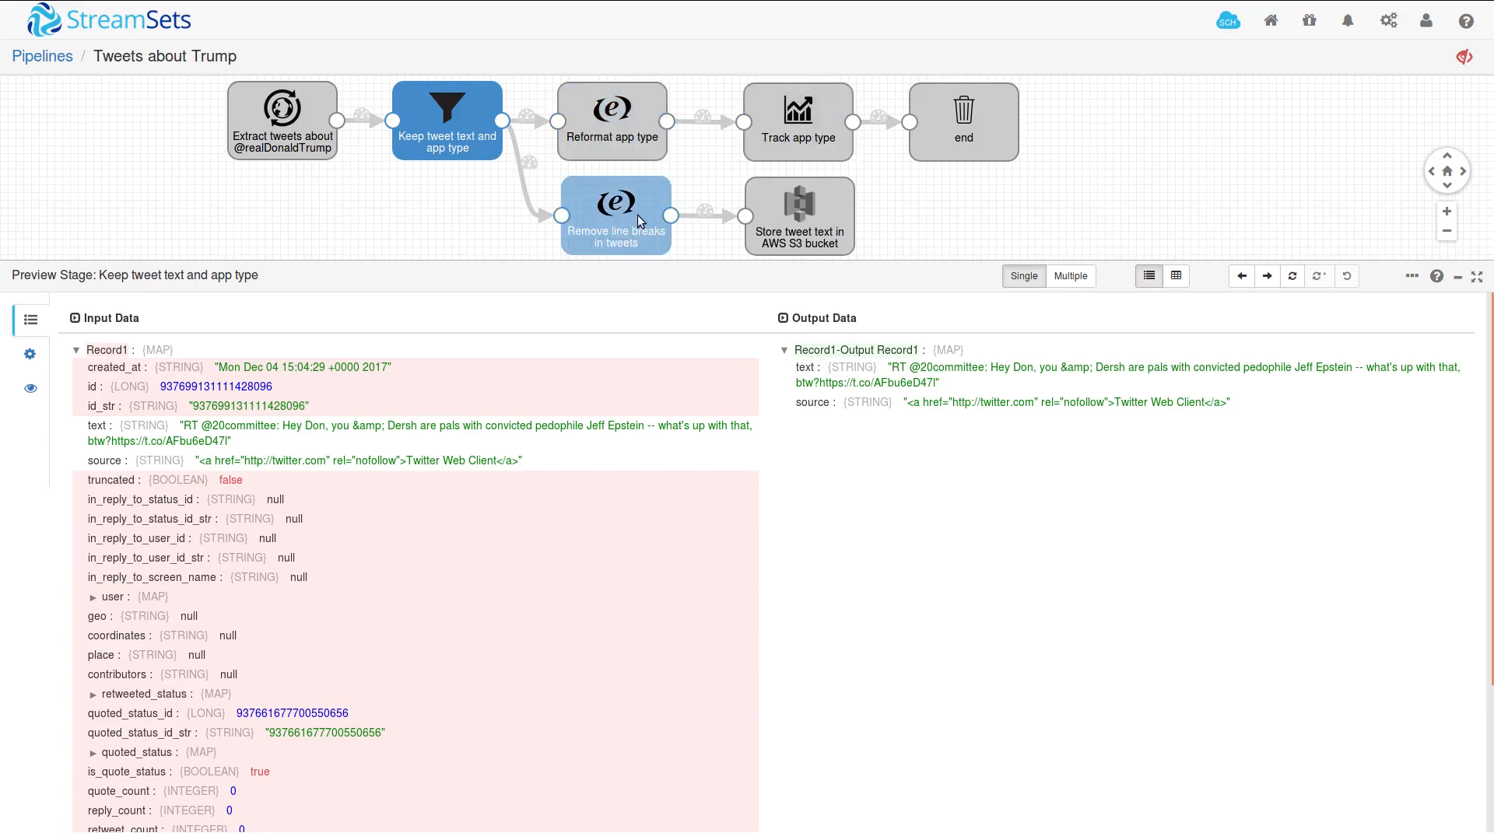
pyautogui.click(622, 133)
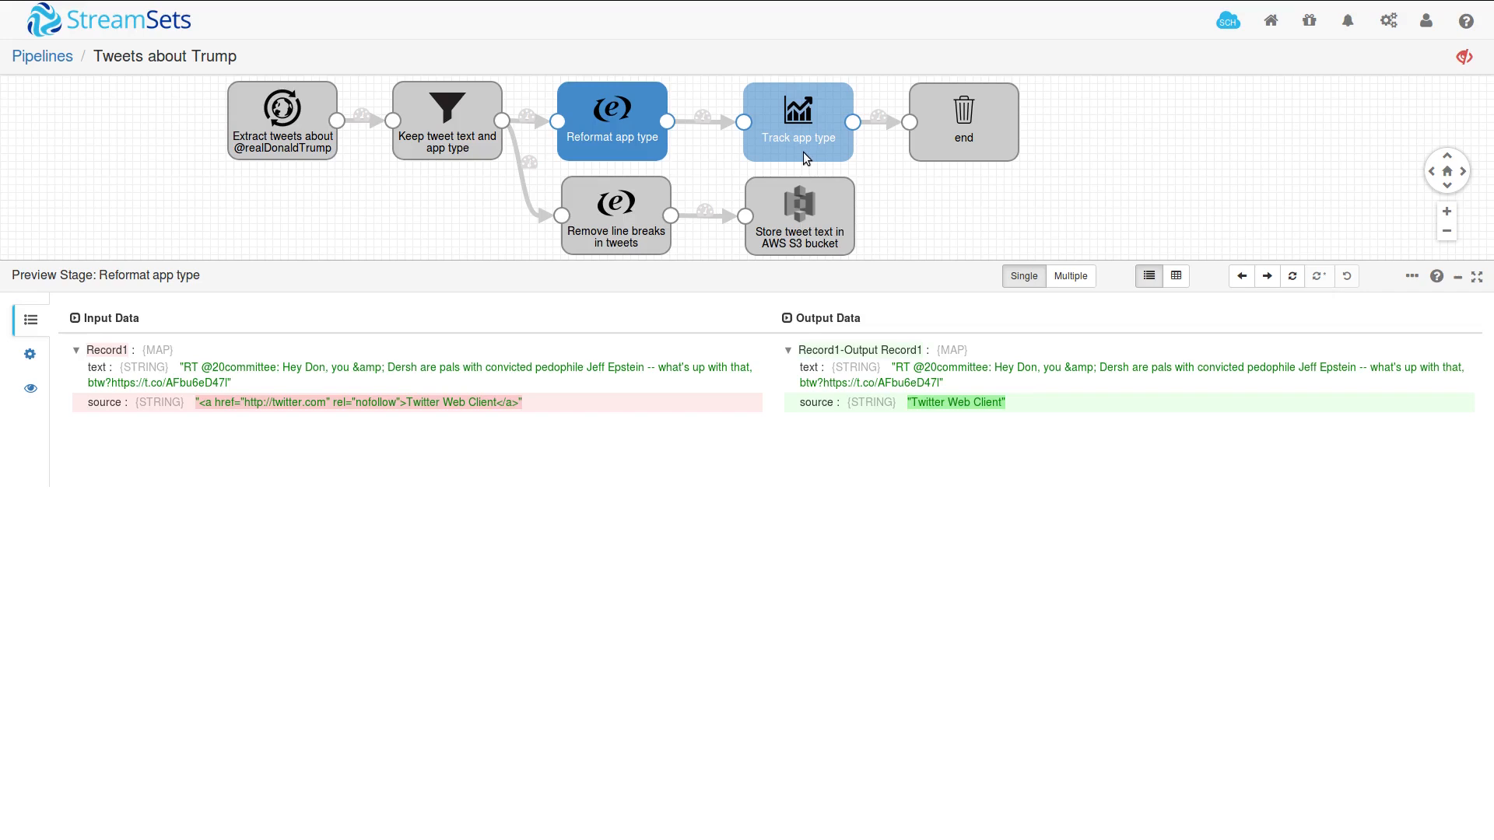
pyautogui.click(622, 222)
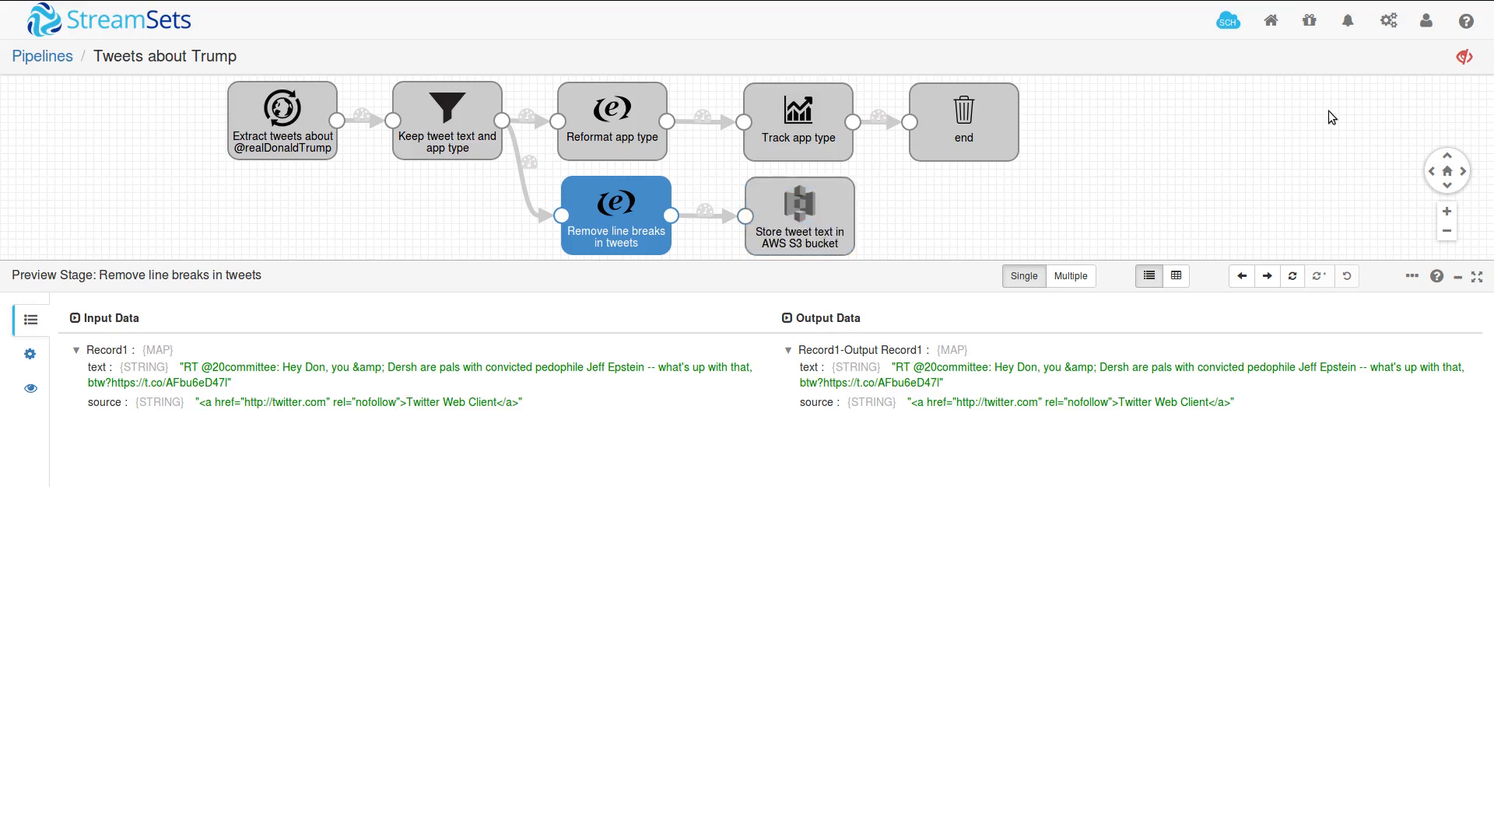
pyautogui.click(1464, 57)
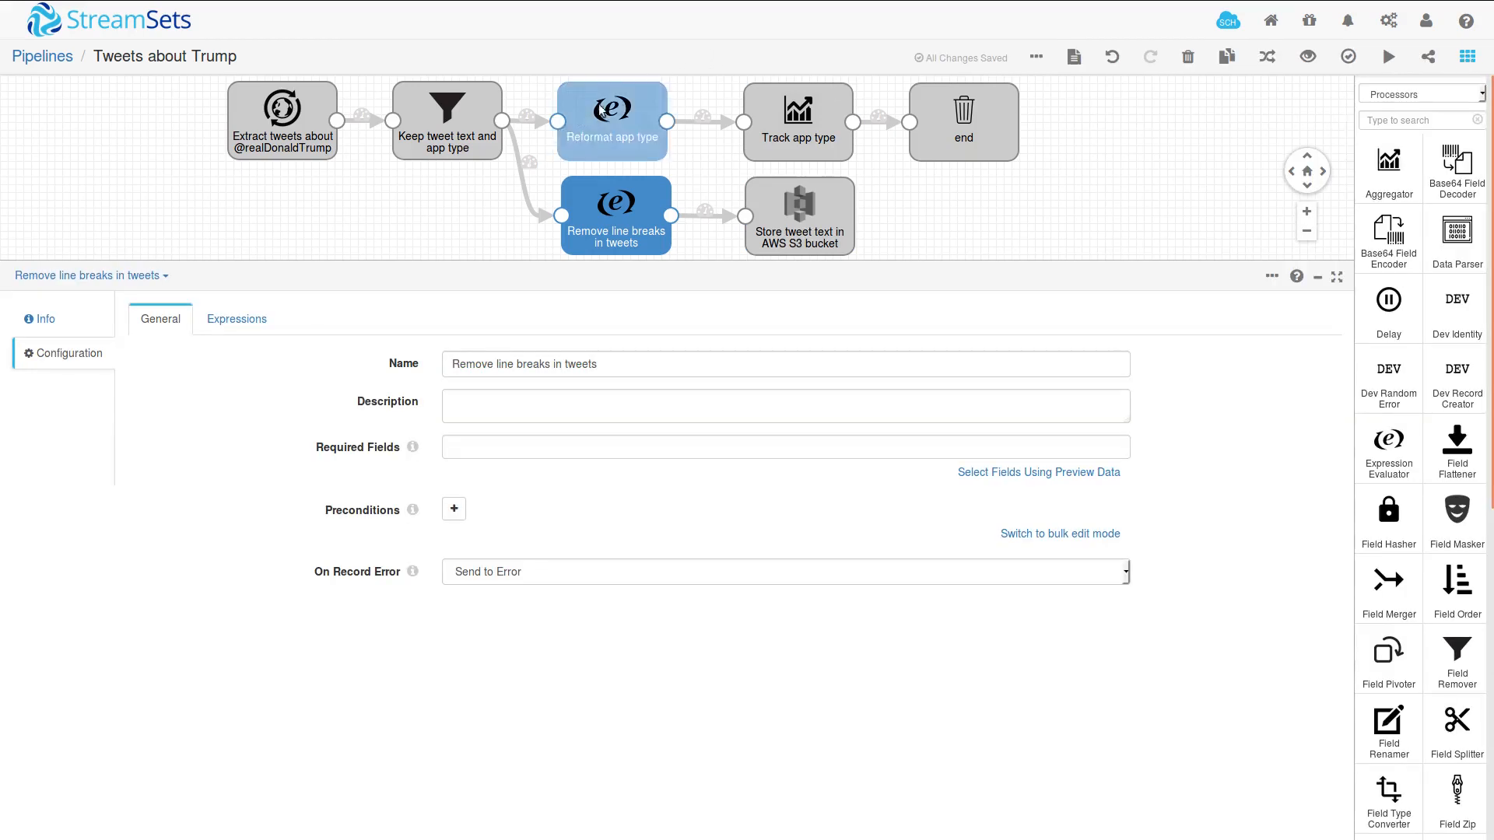
pyautogui.click(268, 217)
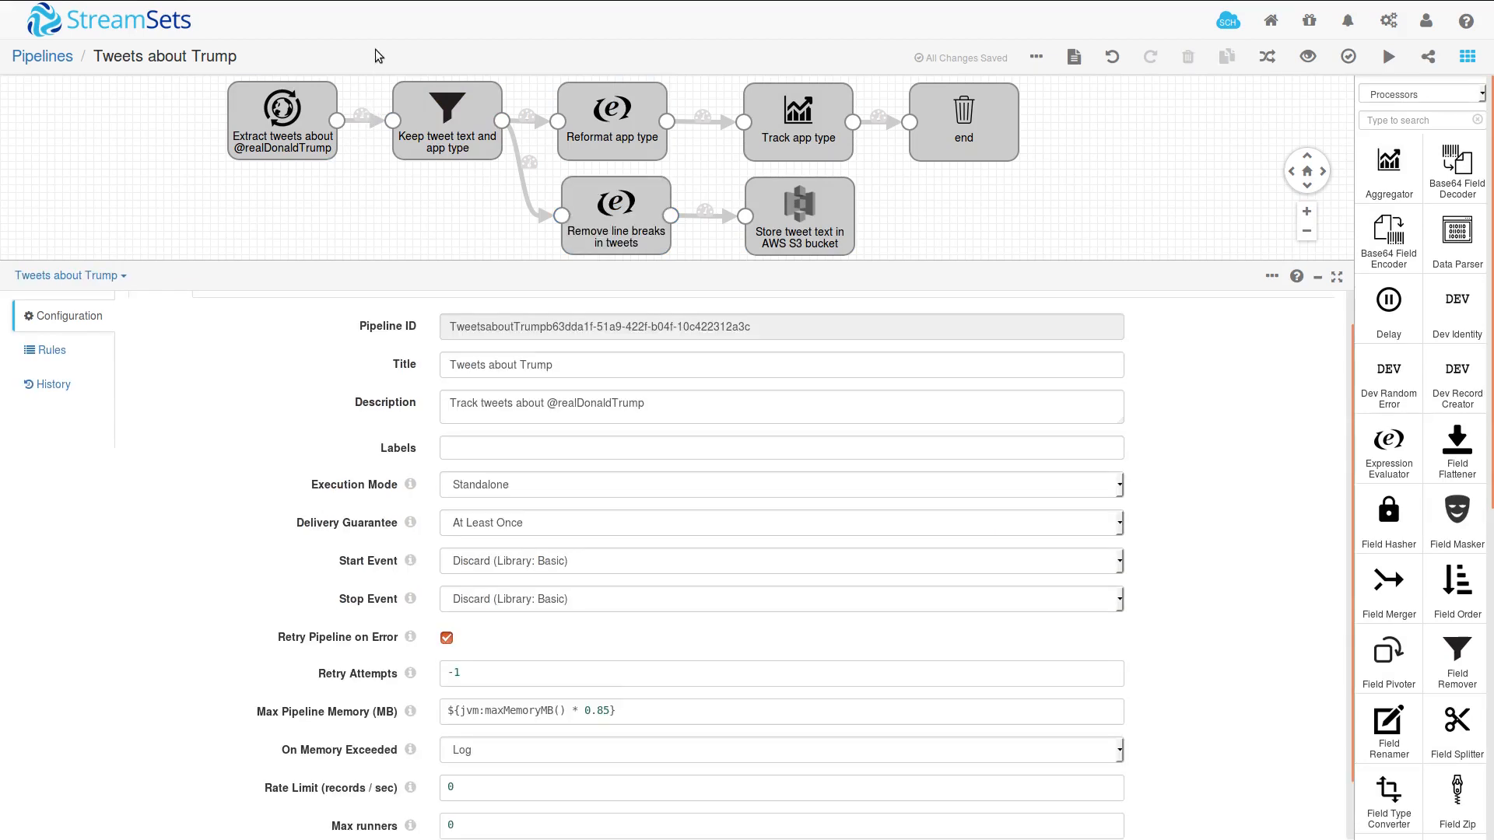
# Switch to the Amazon S3 console, refresh the tweets folder to check its contents, and return to the StreamSets pipeline
pyautogui.moveTo(371, 12)
pyautogui.click(274, 13)
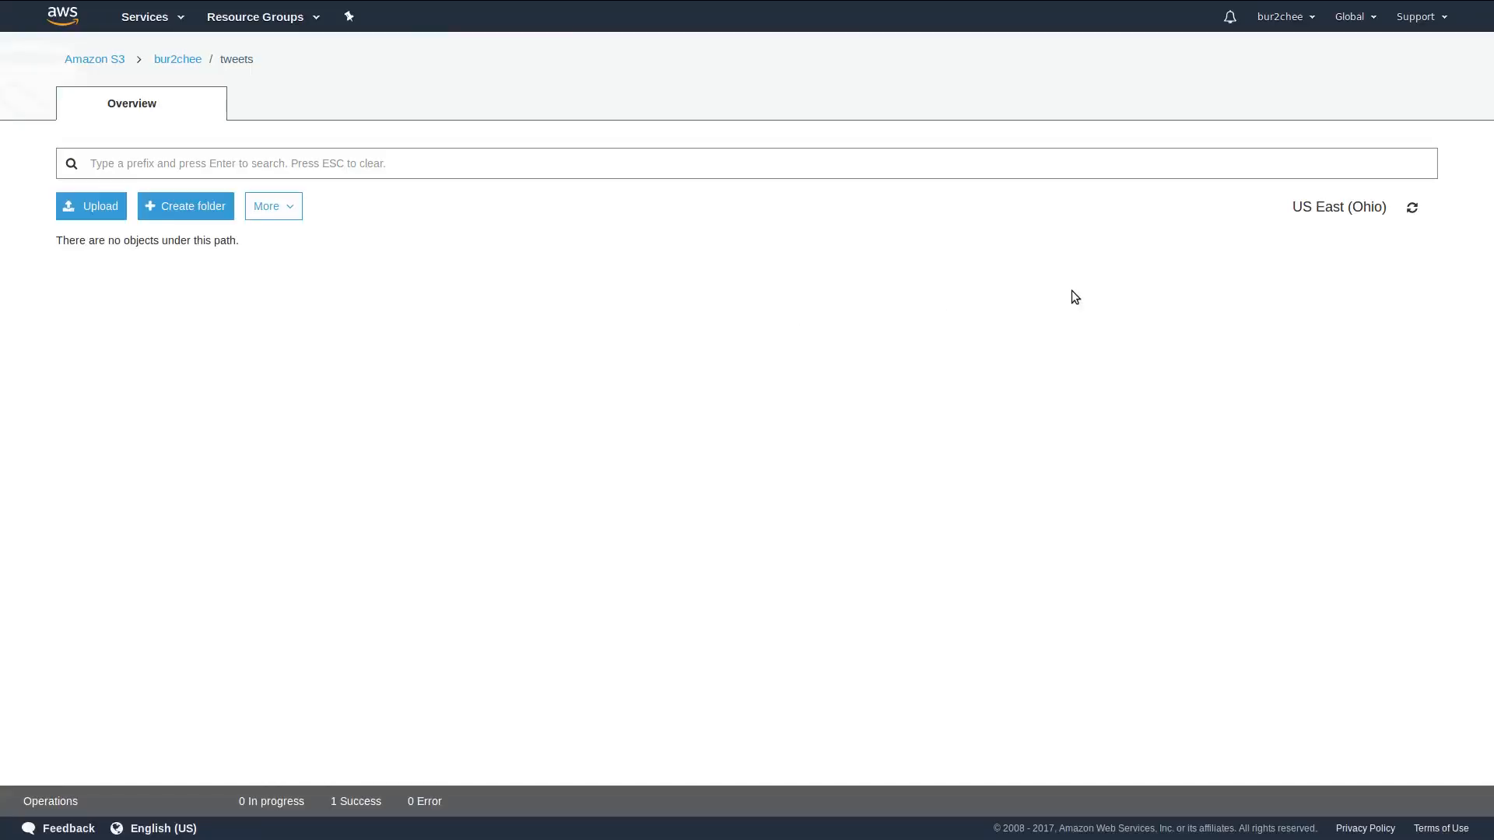
pyautogui.click(1412, 208)
pyautogui.click(109, 17)
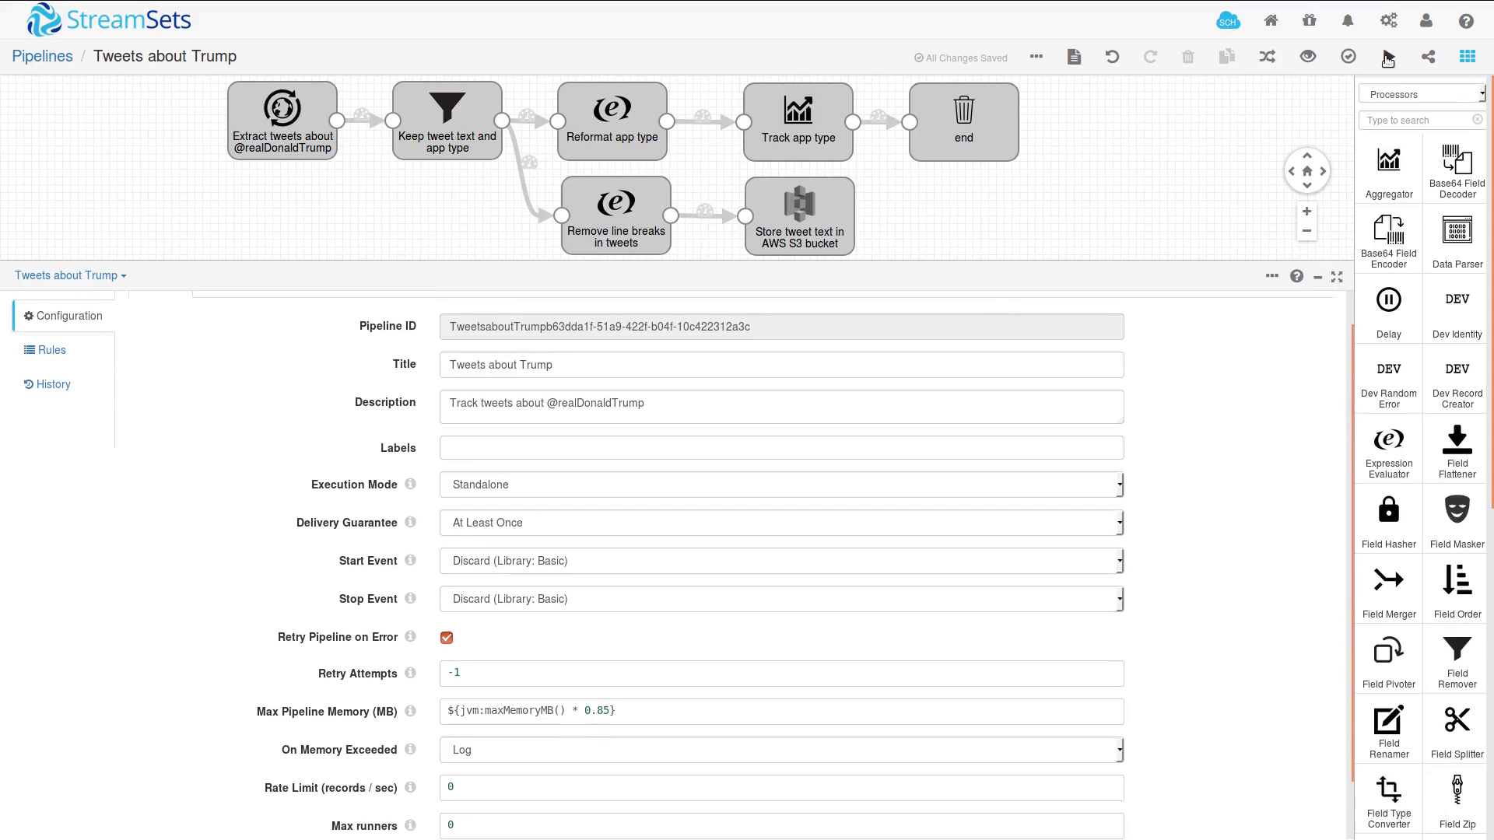
# Start the Tweets about Trump pipeline and check its record counts in the monitoring summary
pyautogui.click(1388, 58)
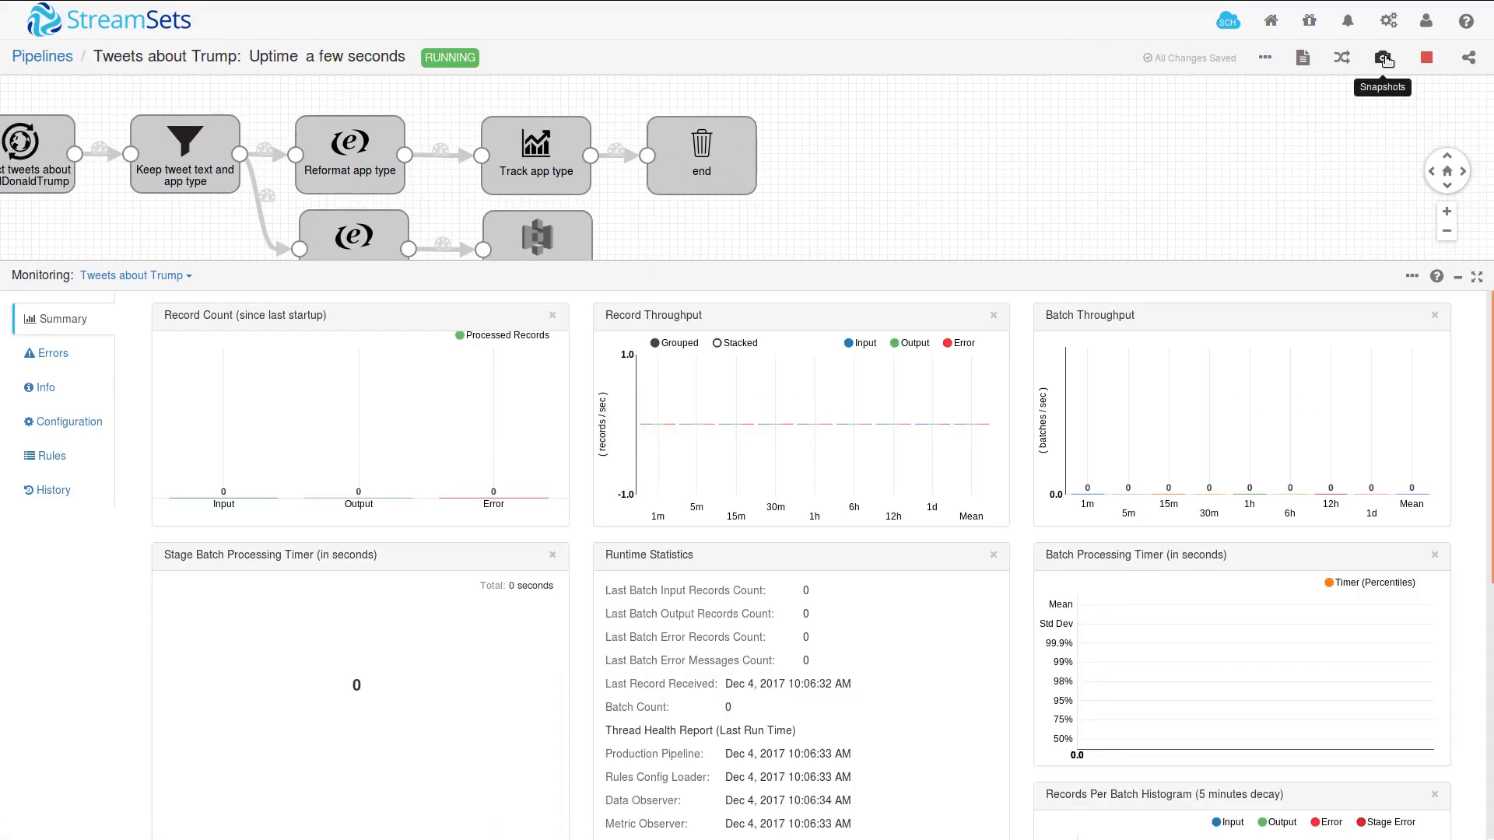
pyautogui.moveTo(236, 494)
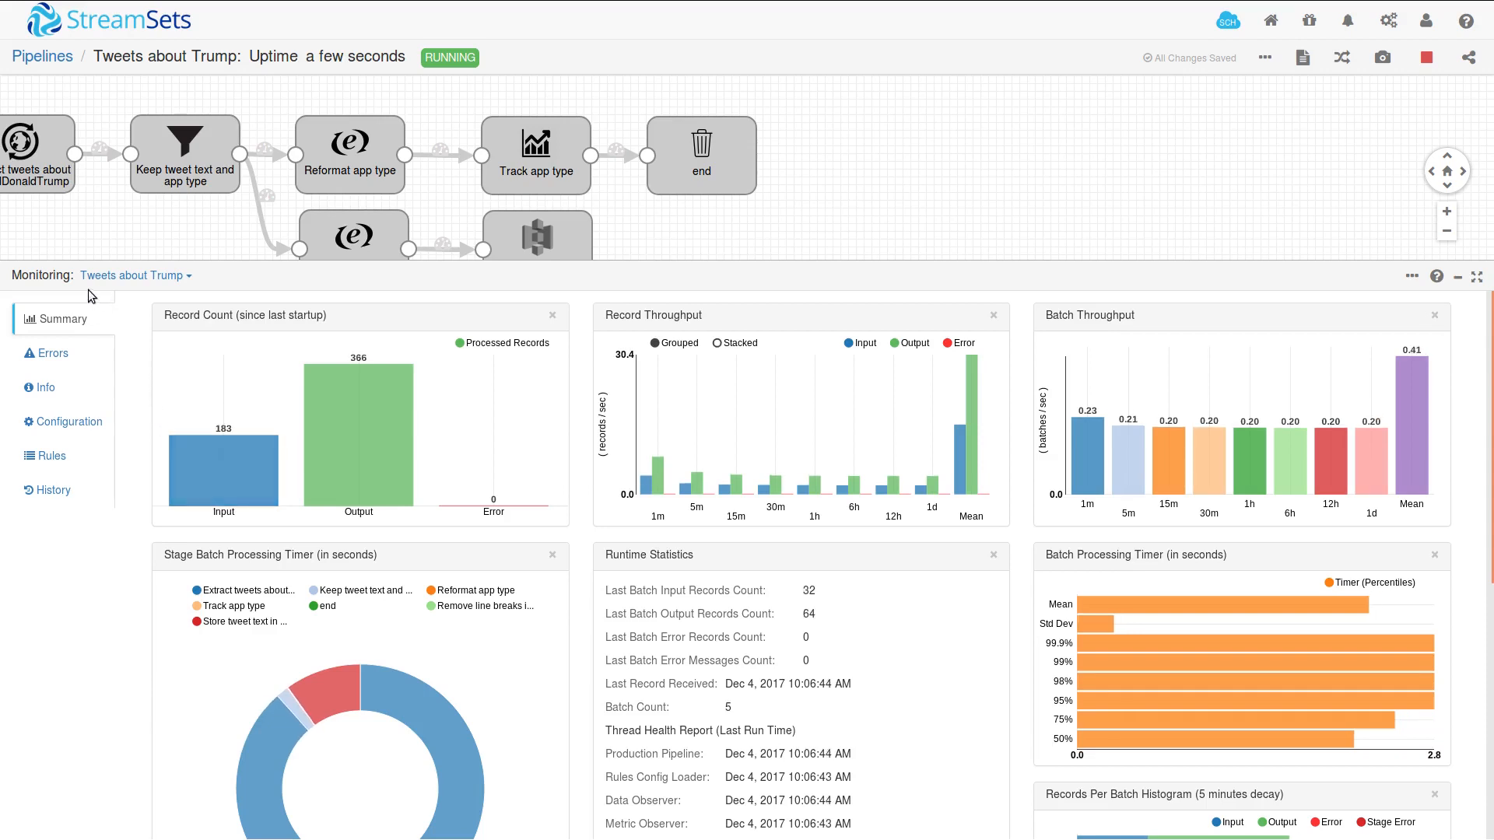
# Monitor the Track app type stage and inspect the Twitter App Type chart's counts for each app
pyautogui.click(189, 277)
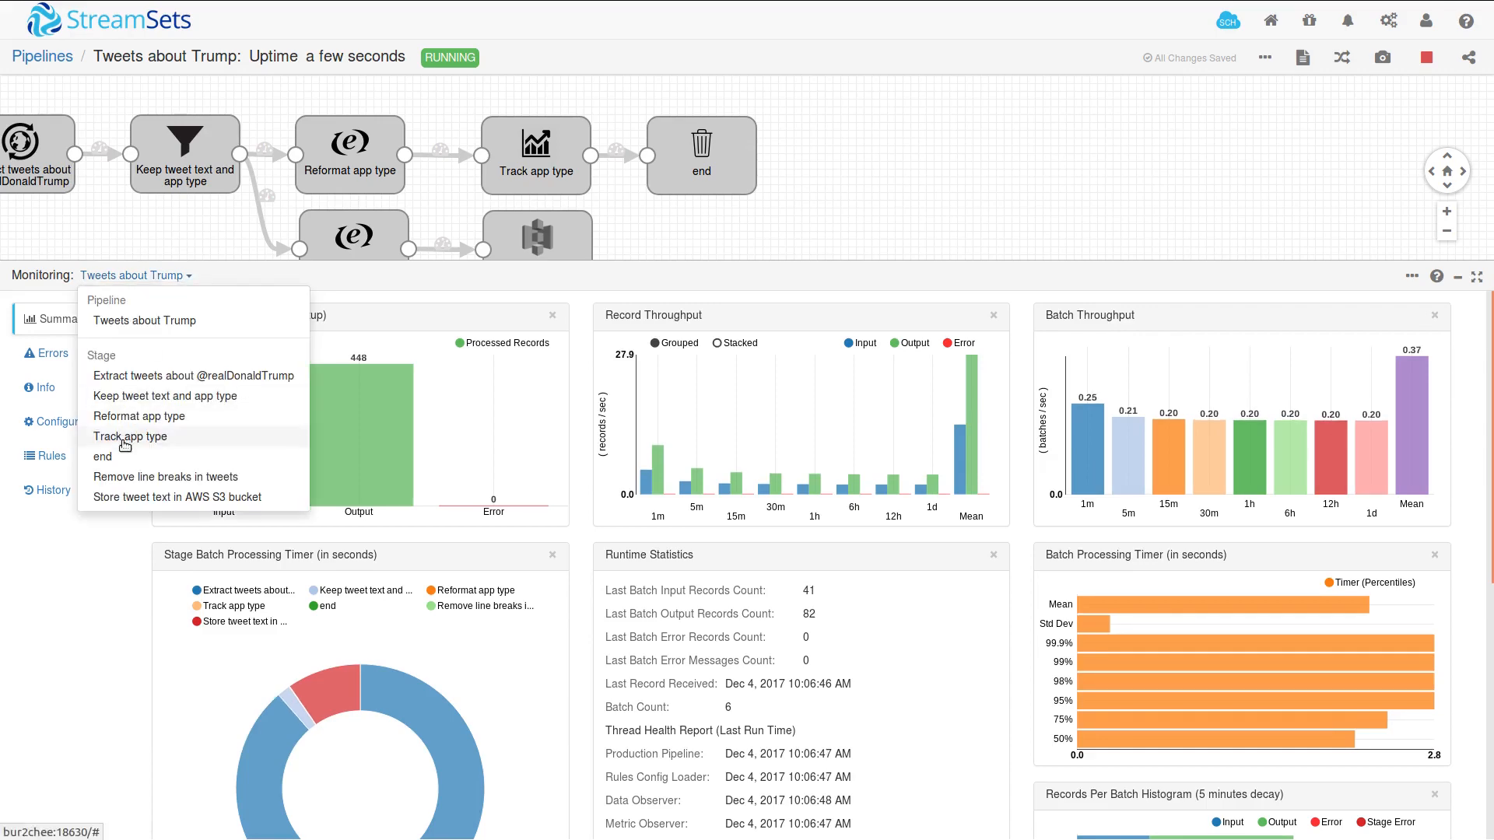
pyautogui.click(125, 438)
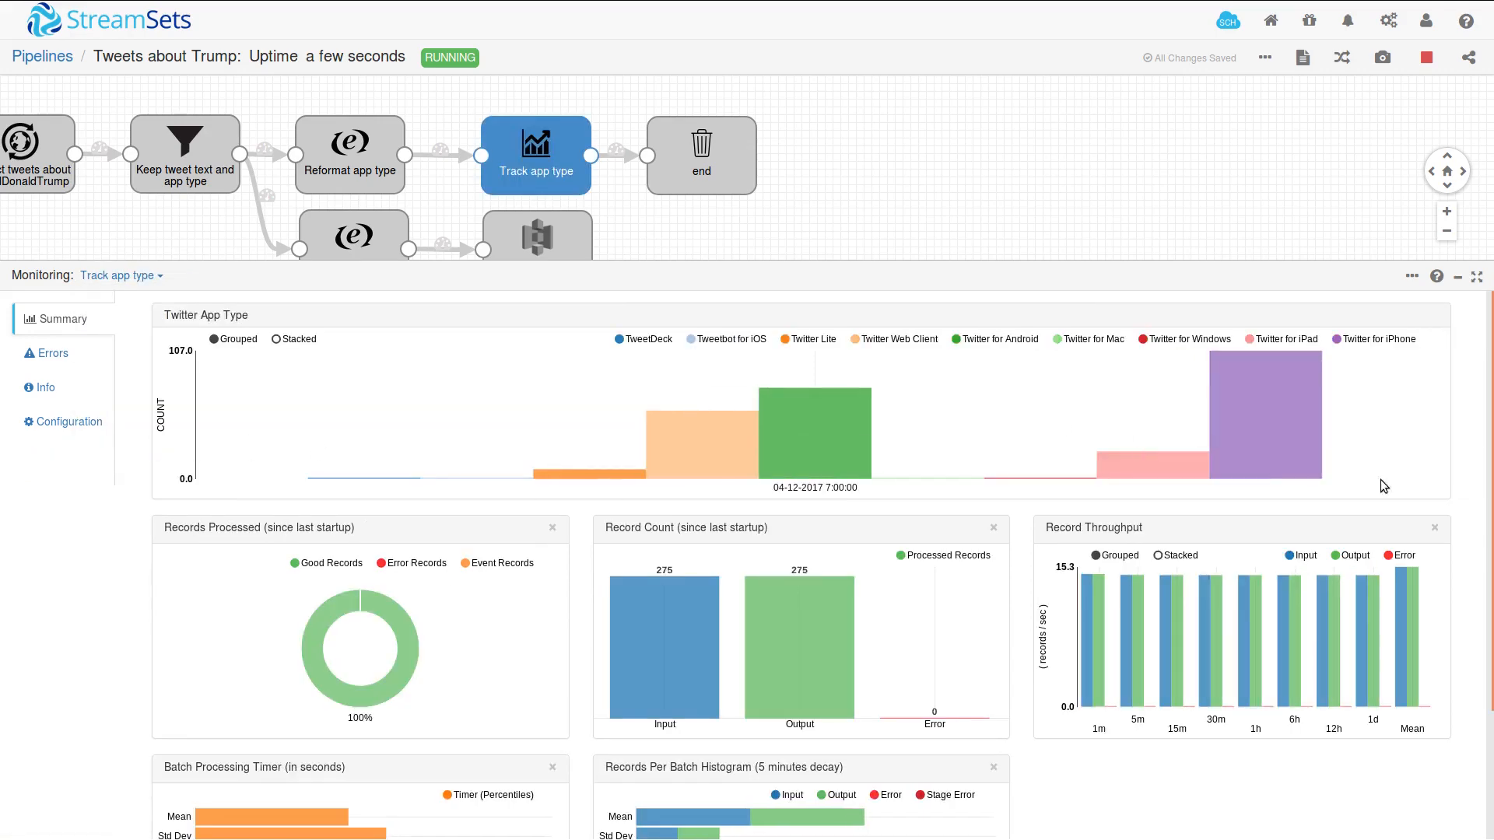
pyautogui.moveTo(1290, 442)
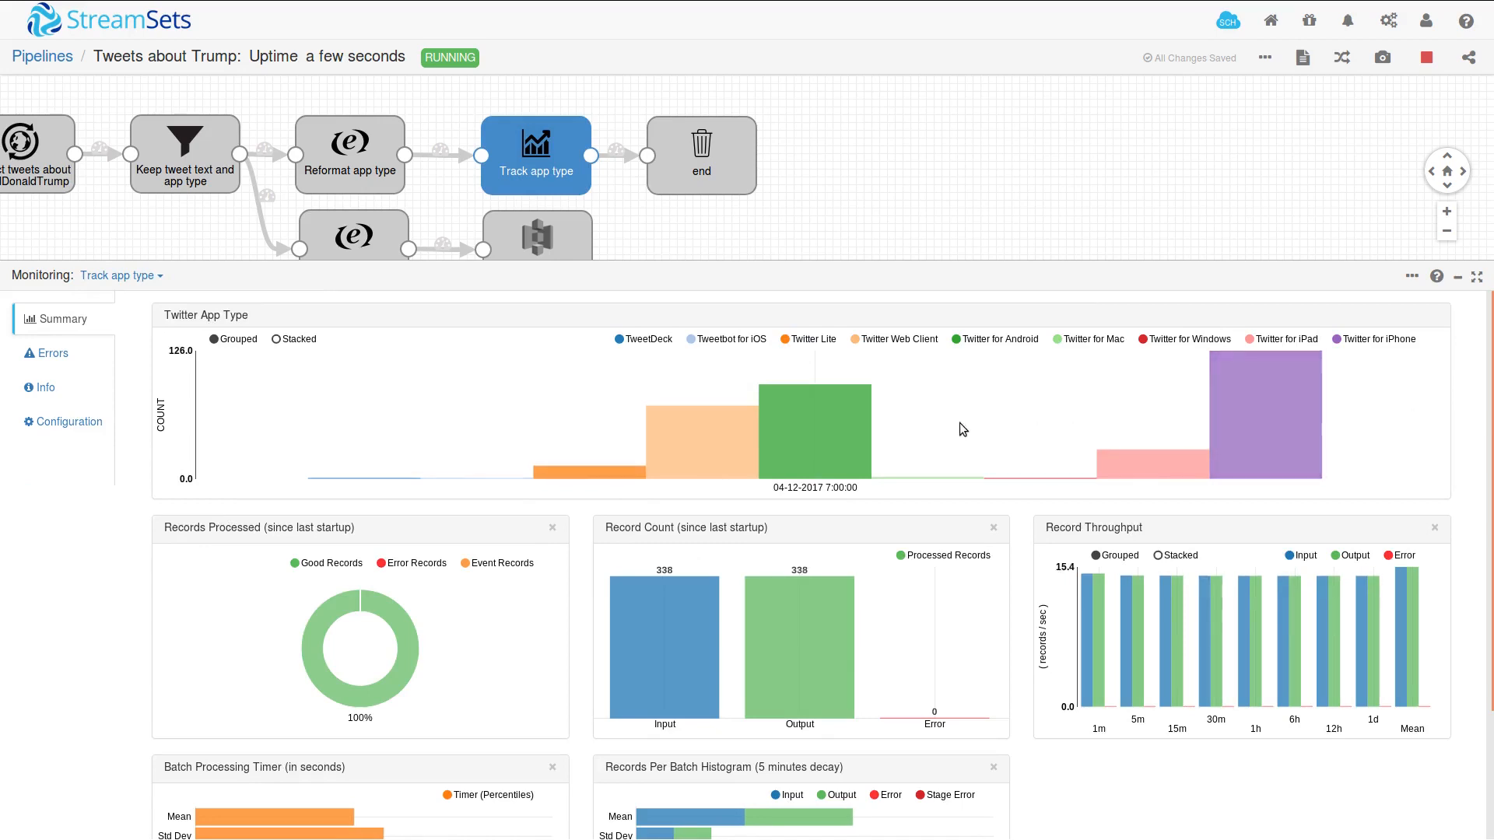
pyautogui.moveTo(854, 427)
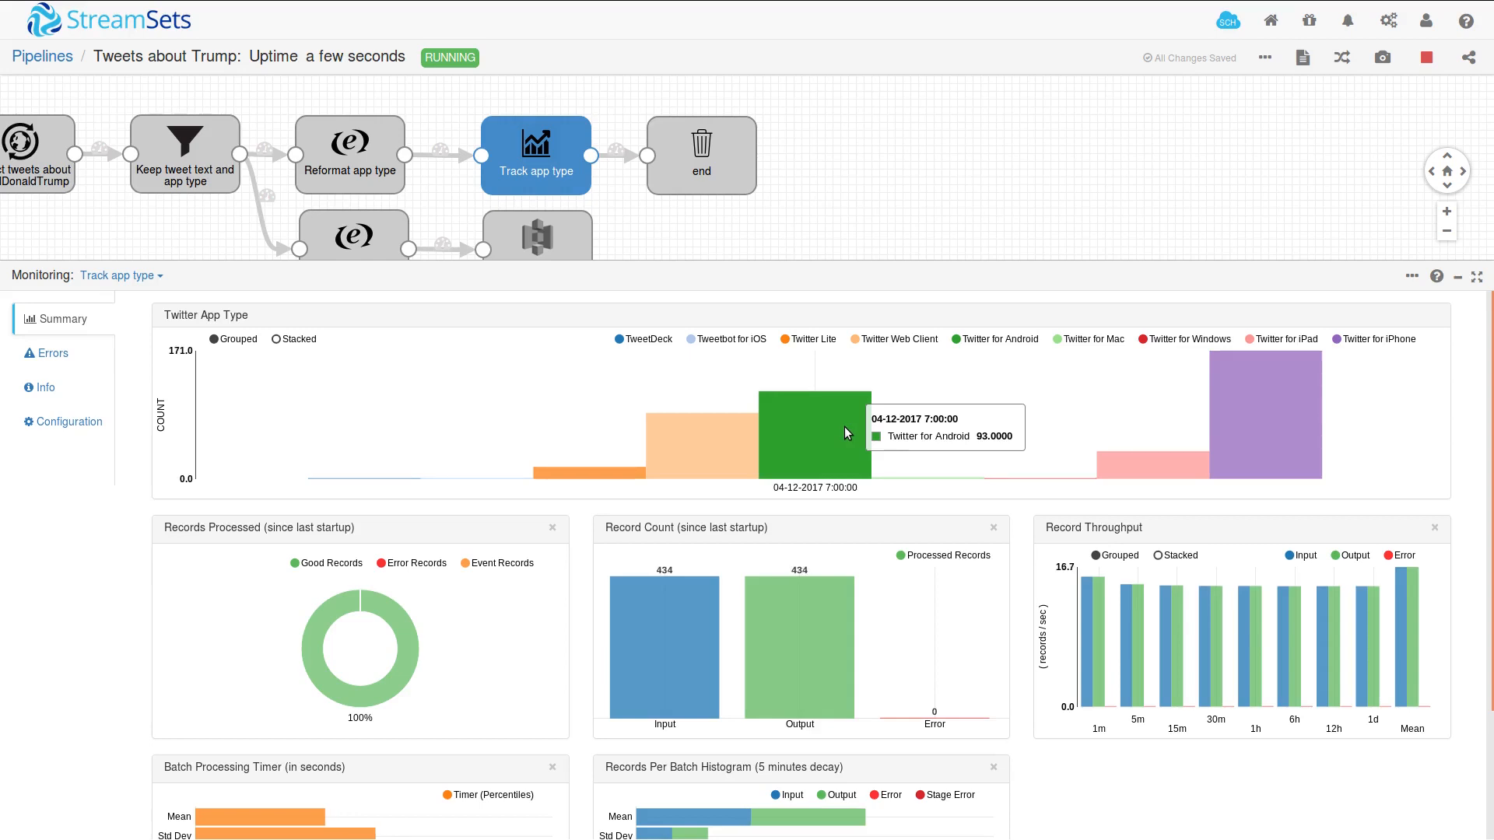
pyautogui.moveTo(714, 451)
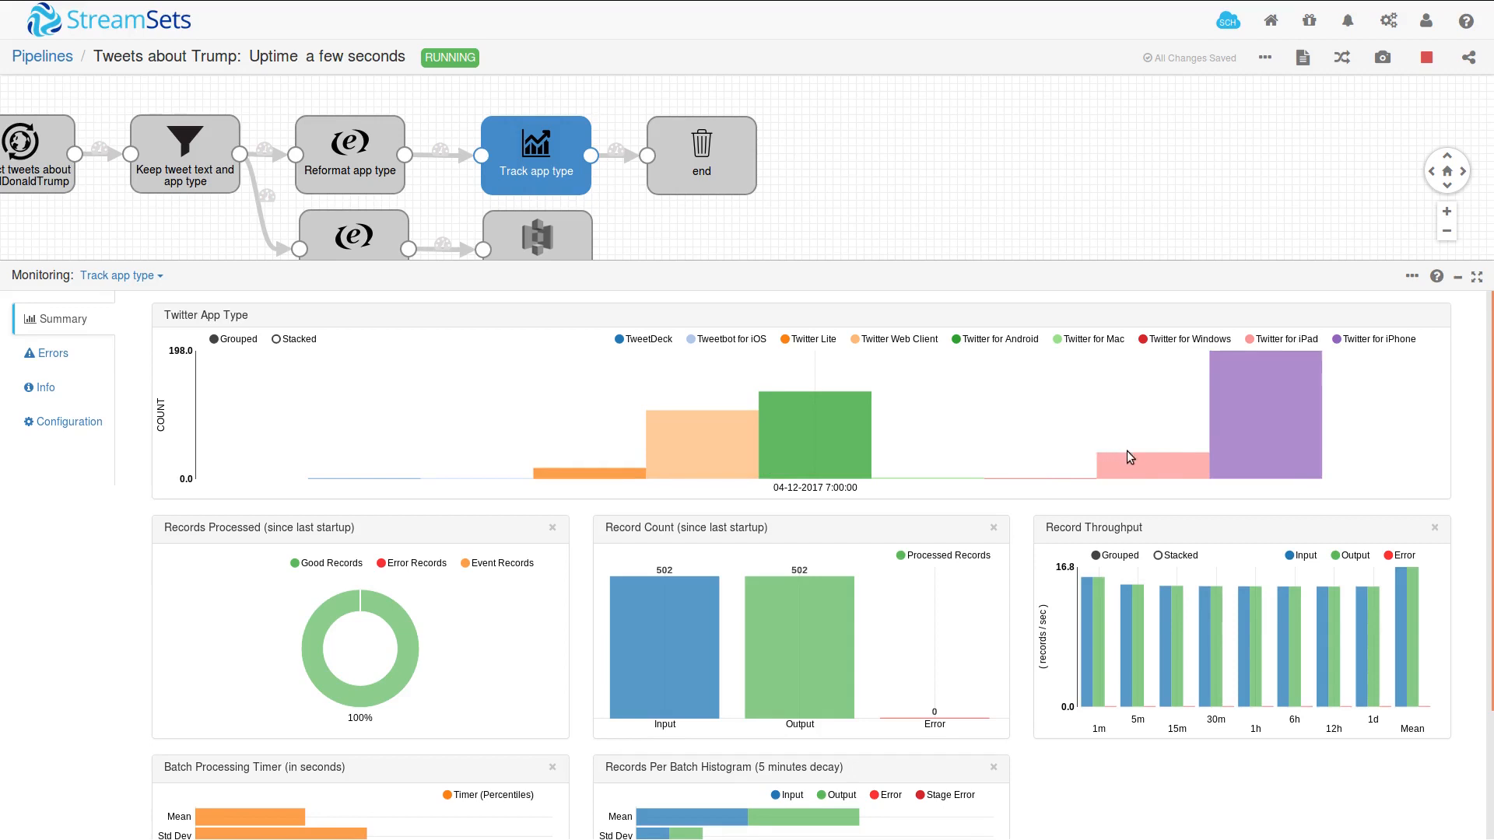
pyautogui.moveTo(1132, 459)
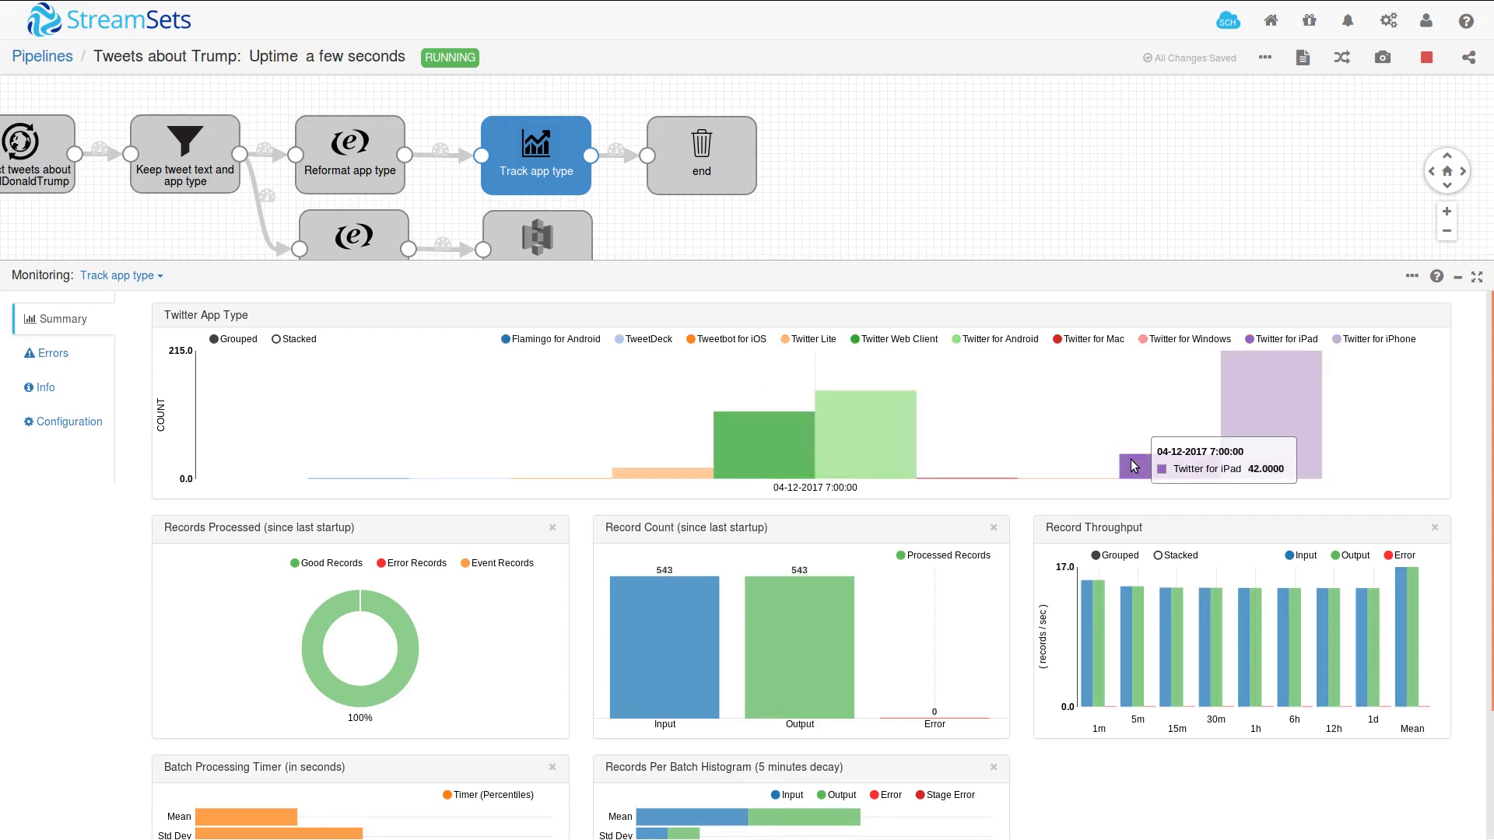
pyautogui.moveTo(1239, 411)
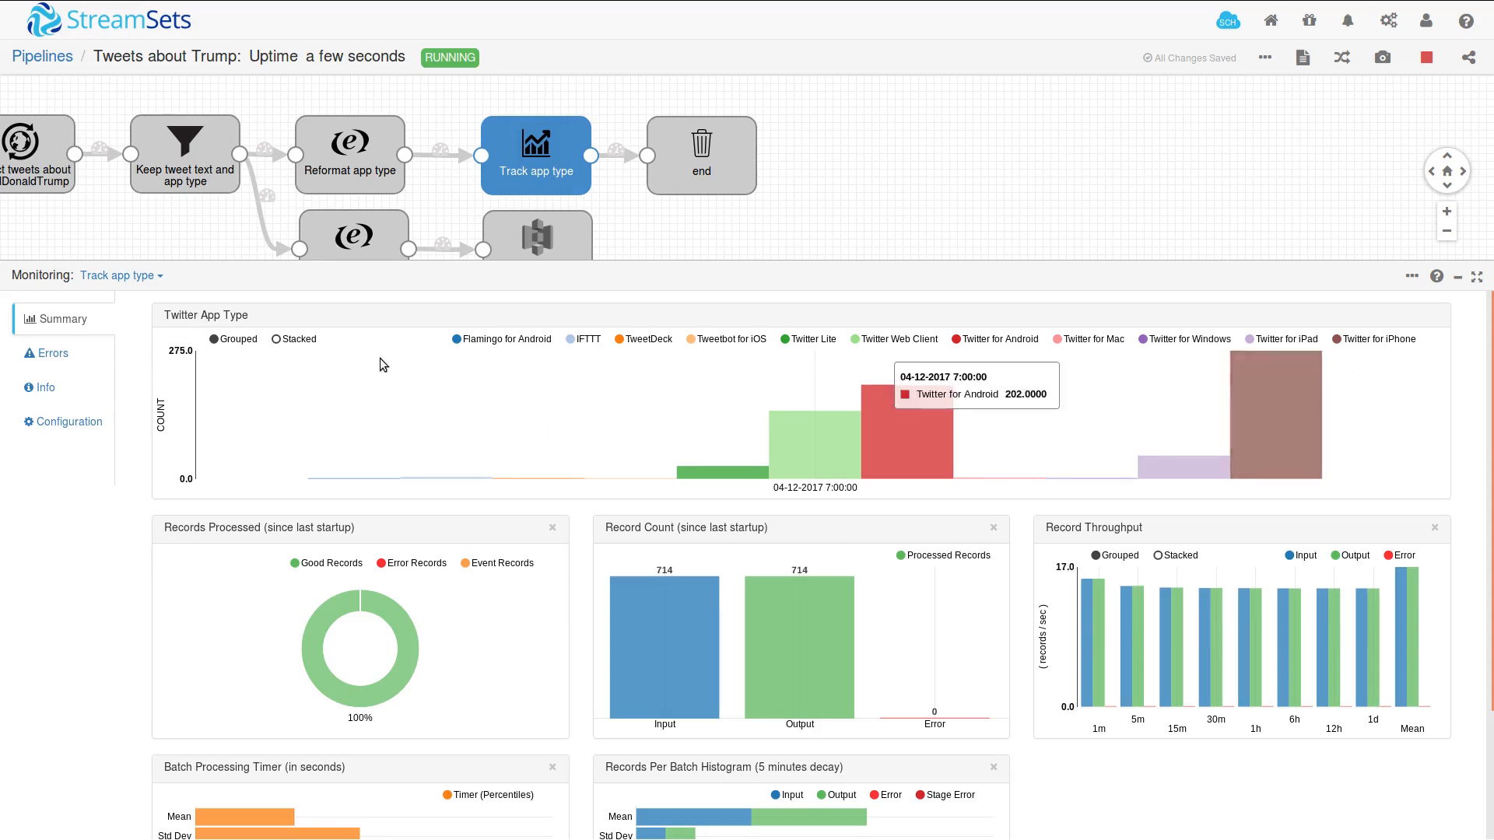
# Return to monitoring the whole Tweets about Trump pipeline and check its total record count
pyautogui.click(161, 282)
pyautogui.click(156, 327)
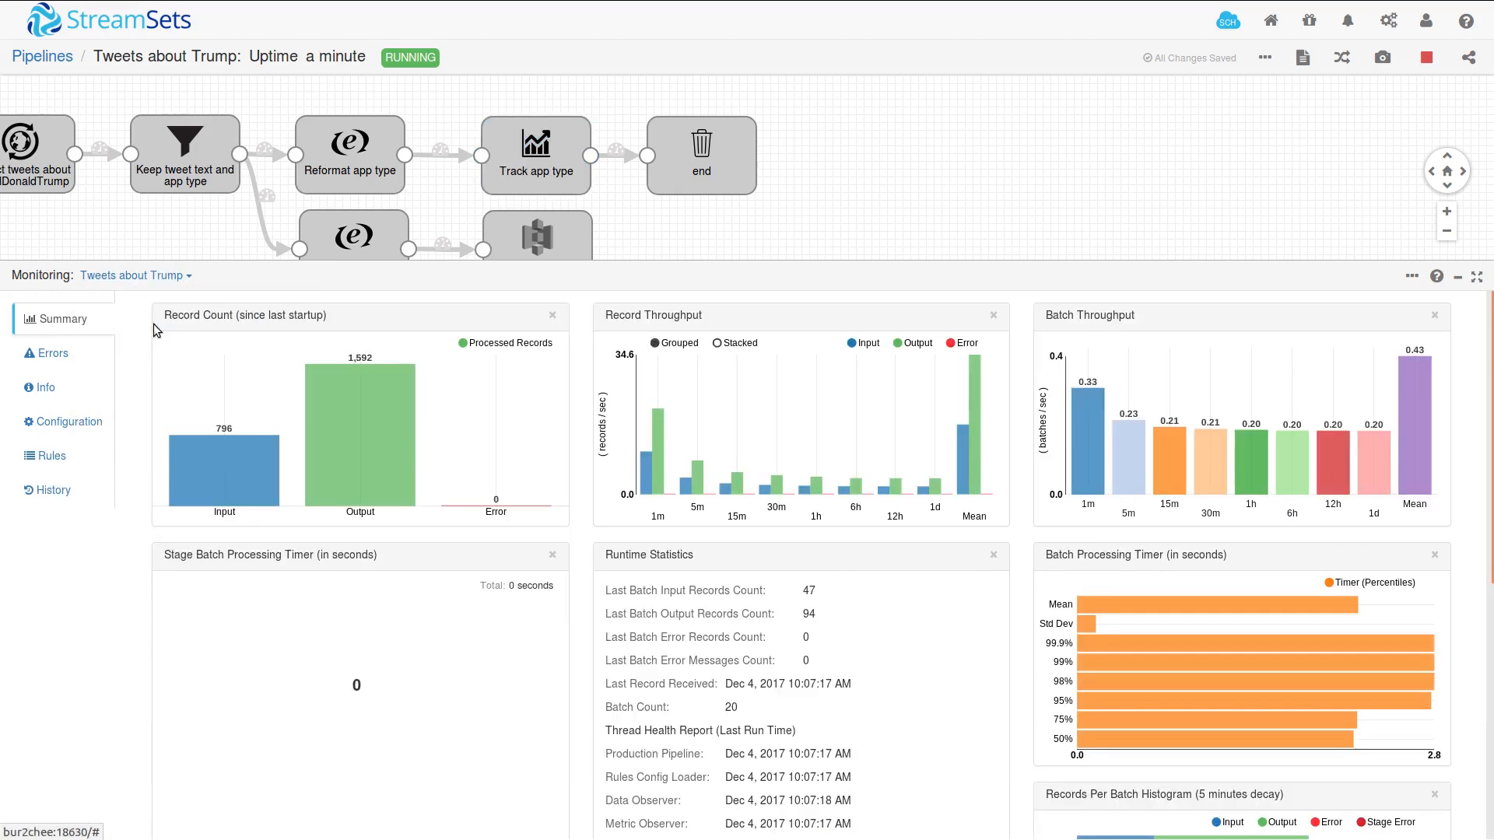
pyautogui.moveTo(236, 449)
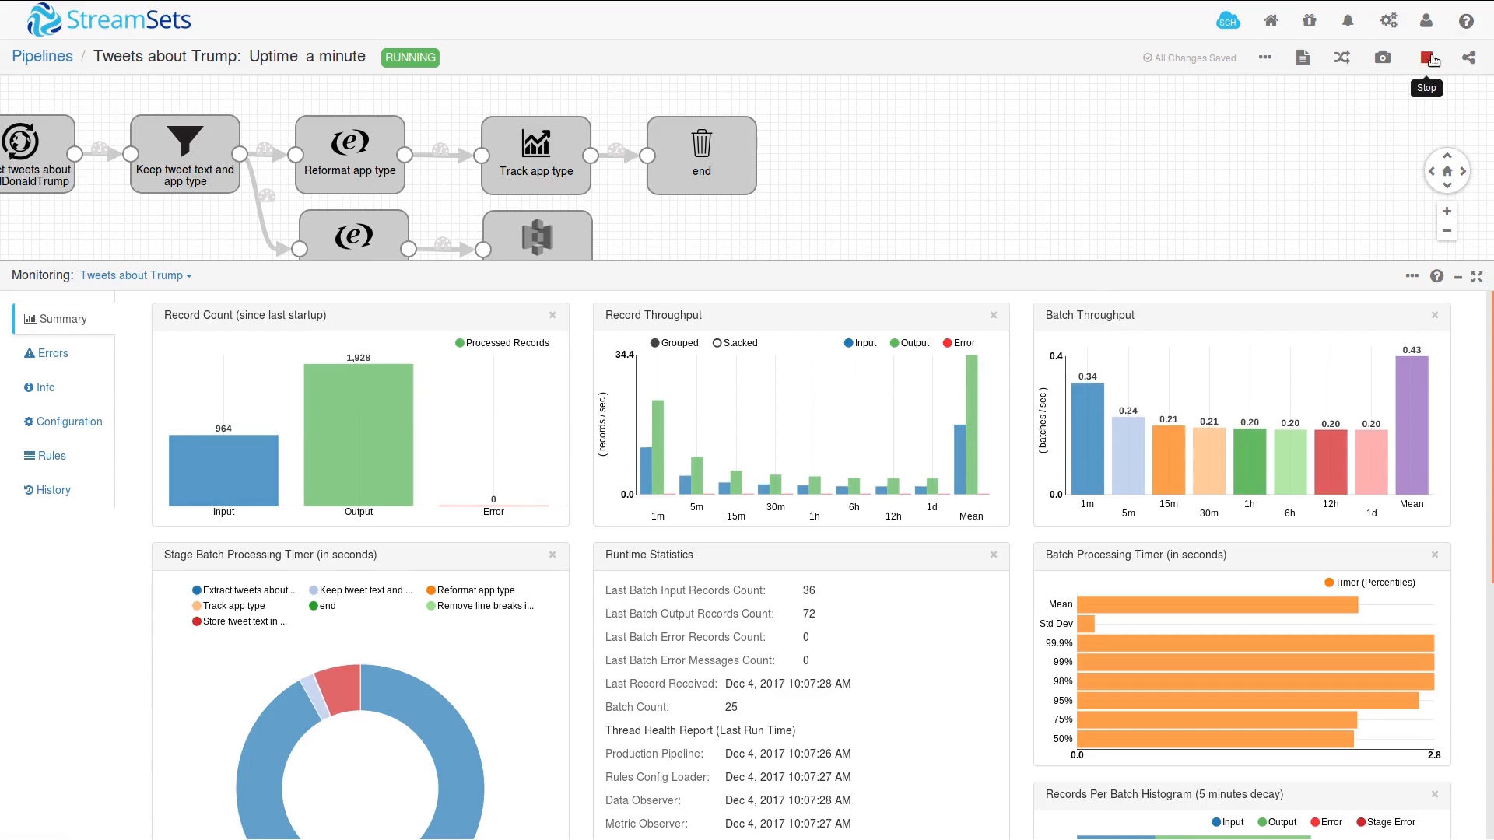
# Stop the Tweets about Trump pipeline and review the summary of its latest run in the pipeline history
pyautogui.click(1428, 59)
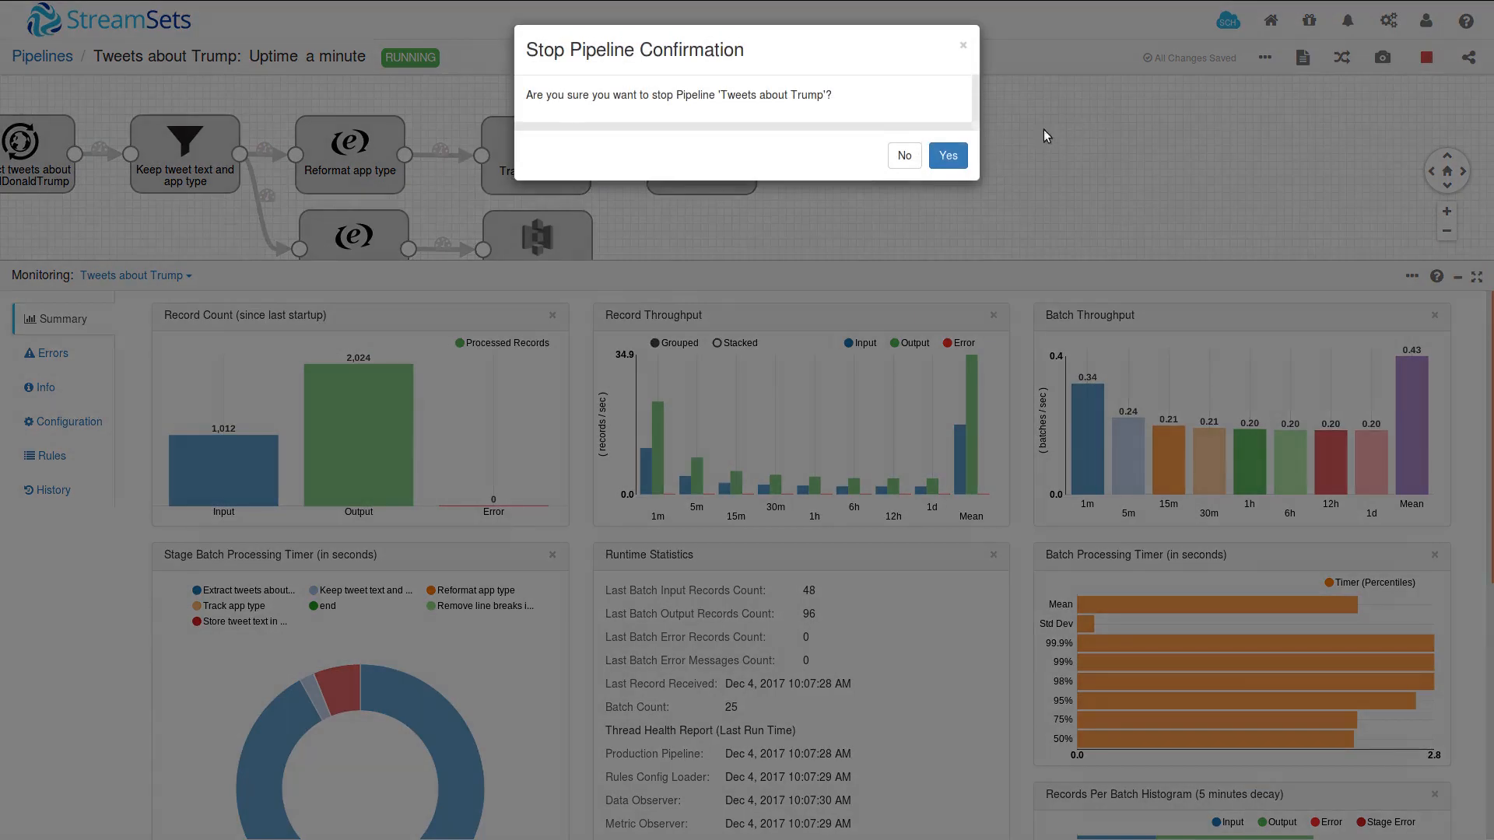
pyautogui.click(952, 156)
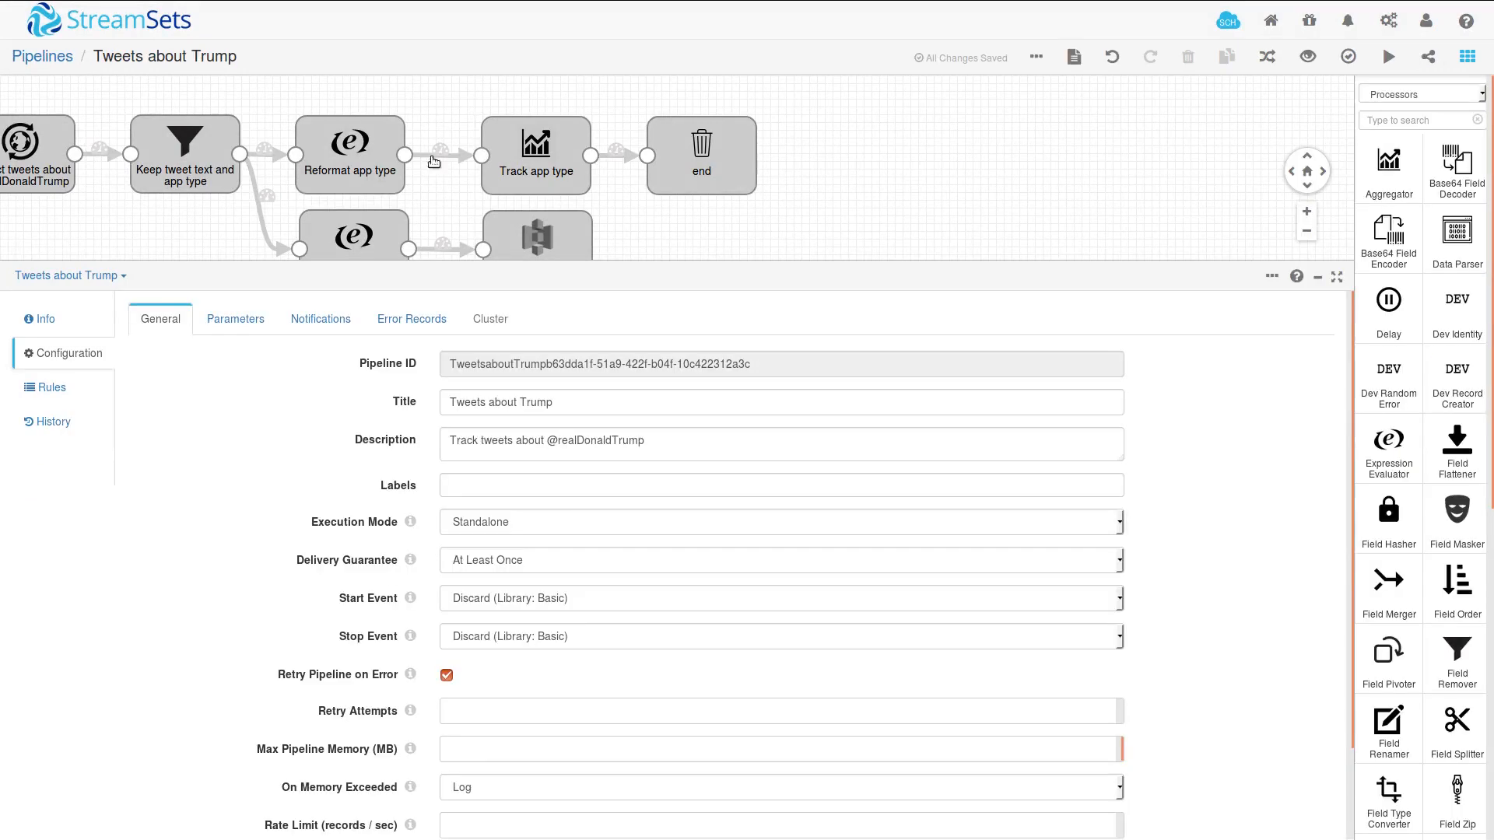
pyautogui.click(76, 413)
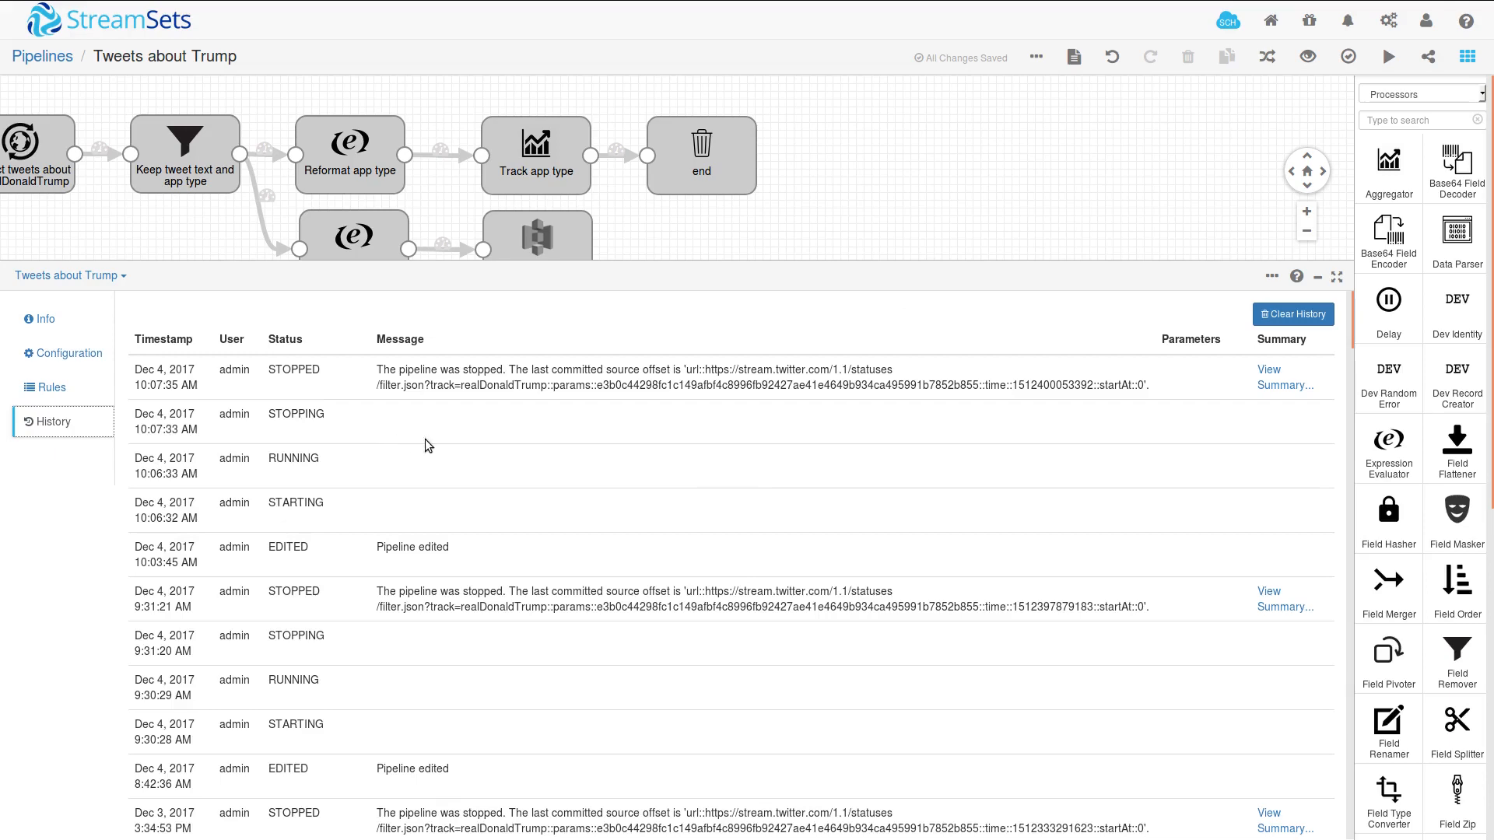
pyautogui.click(1268, 375)
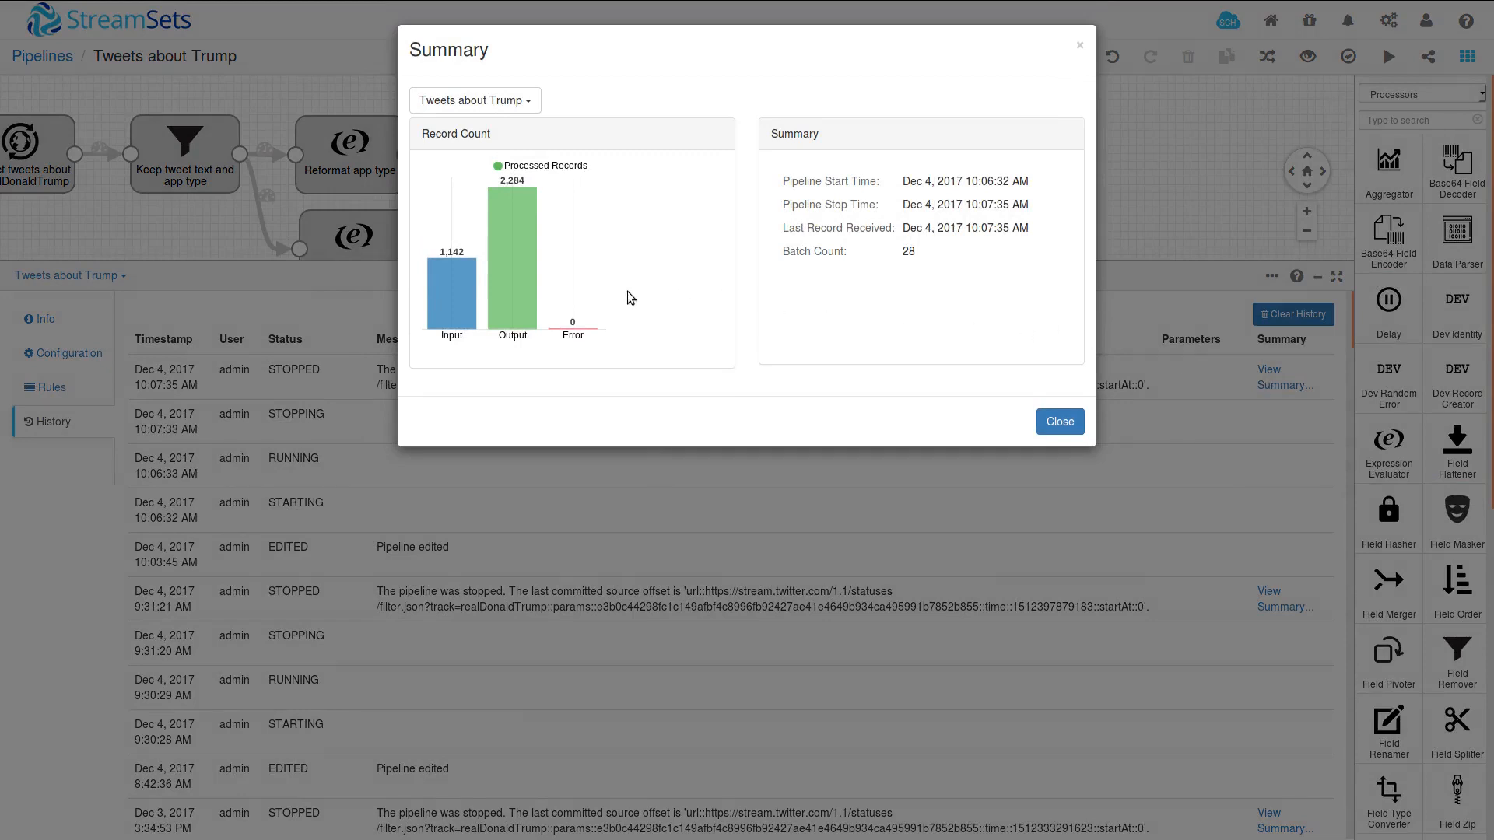
pyautogui.moveTo(462, 277)
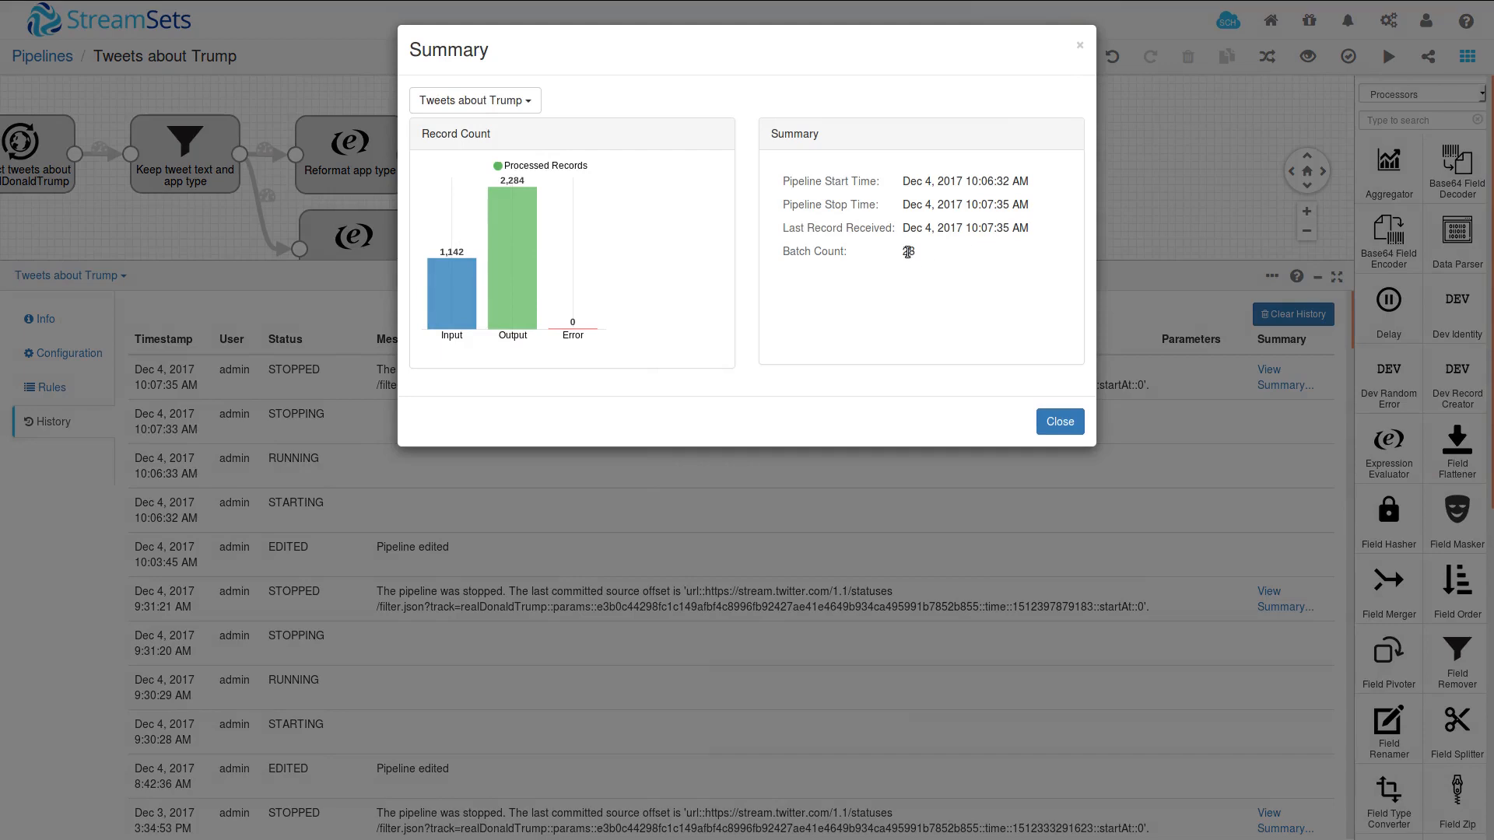
pyautogui.click(1058, 422)
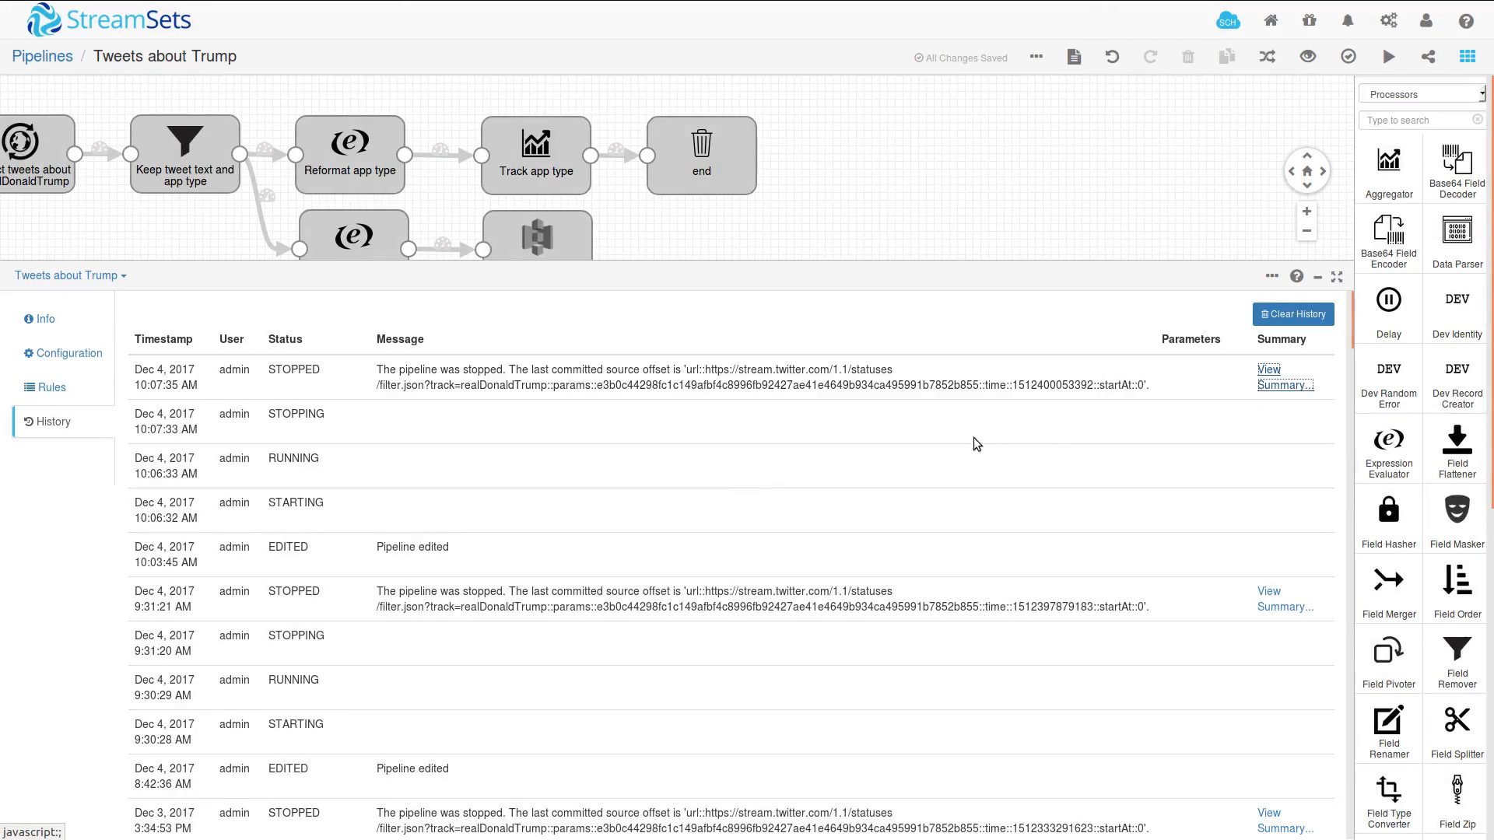
# Switch to the Amazon S3 console and refresh the tweets folder to check the stored objects
pyautogui.moveTo(306, 2)
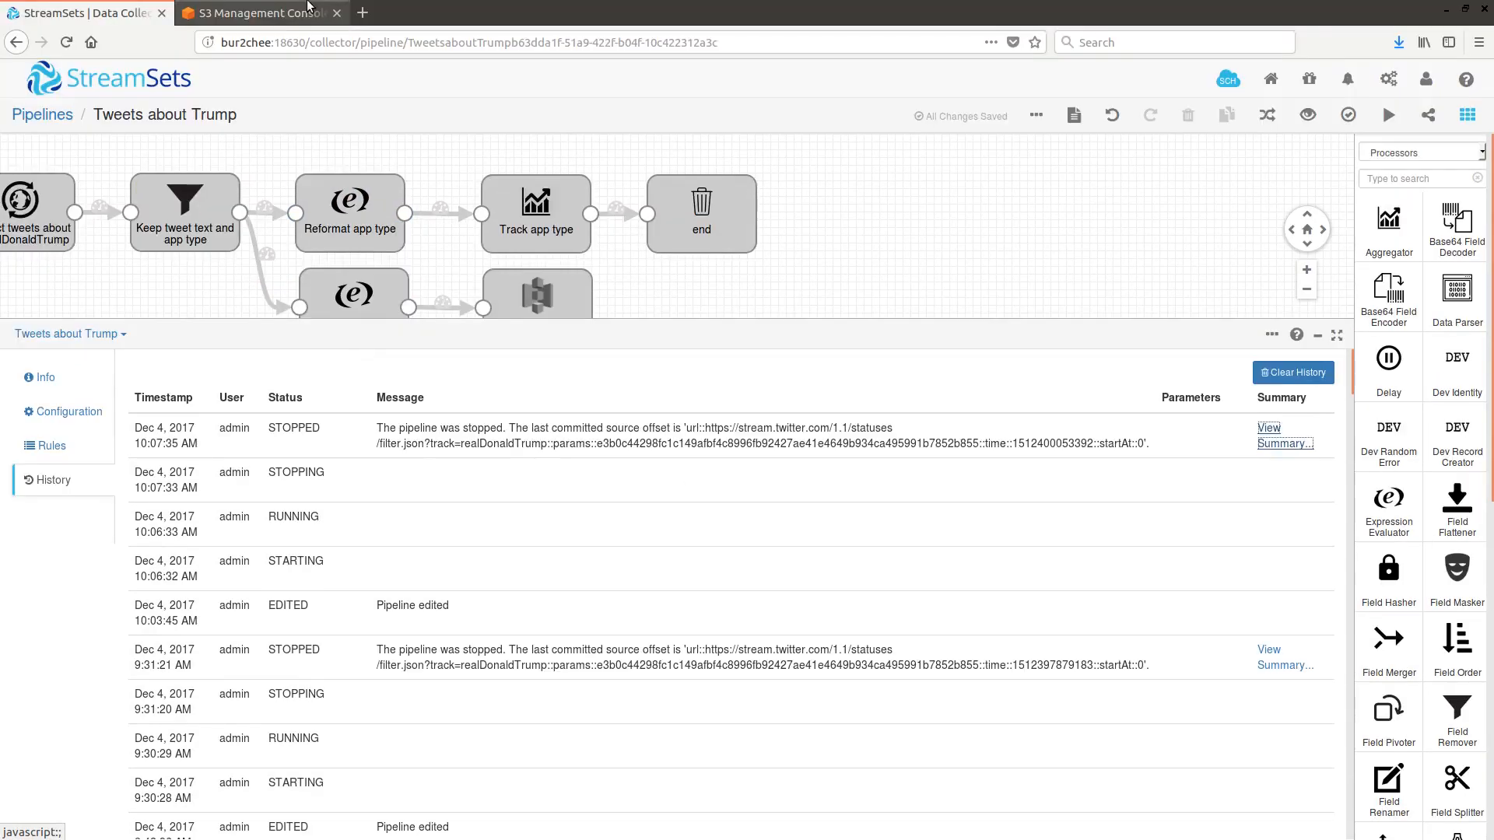
pyautogui.click(266, 15)
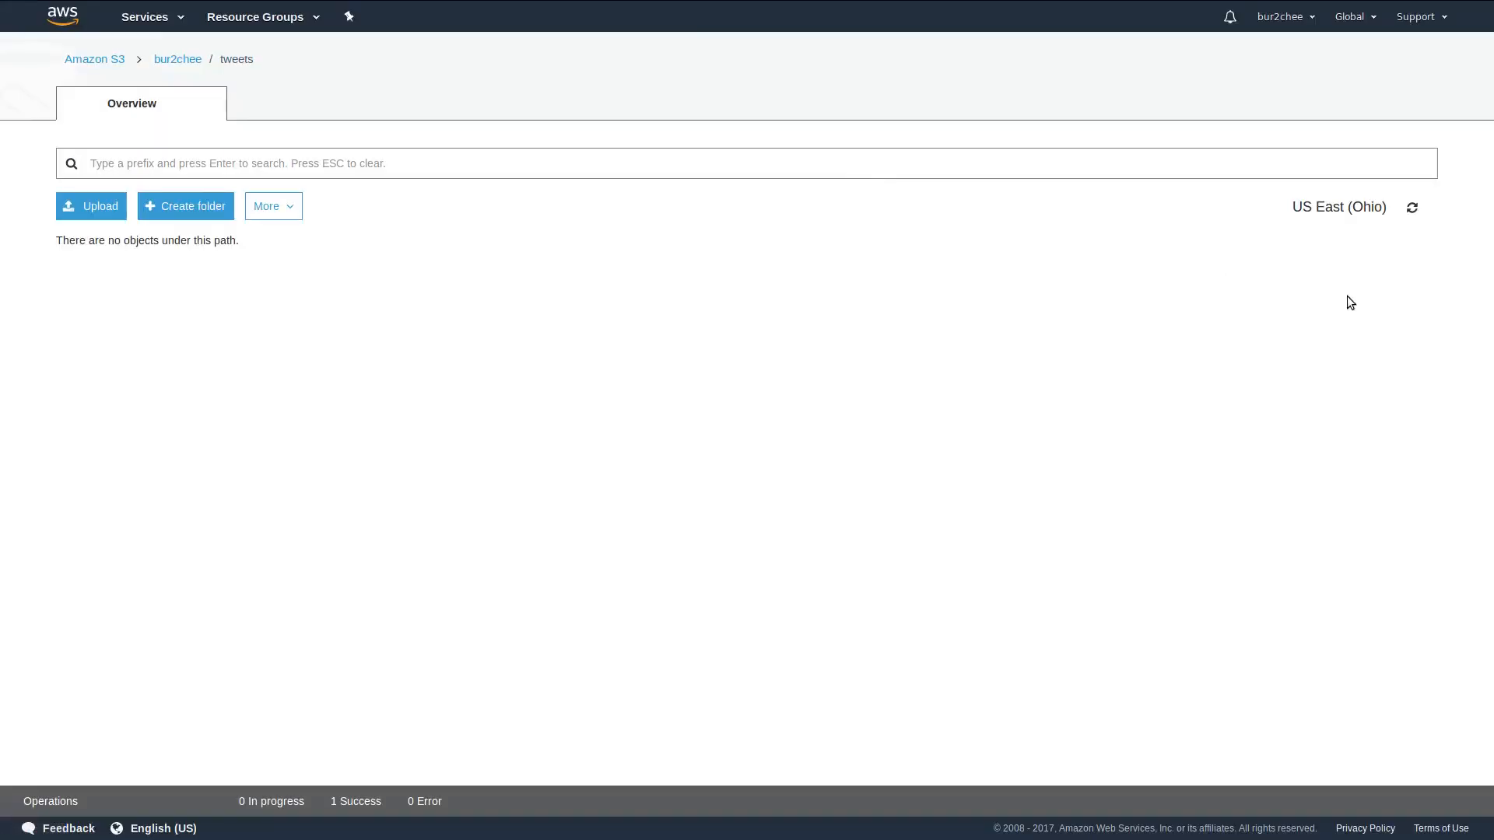
pyautogui.click(1415, 208)
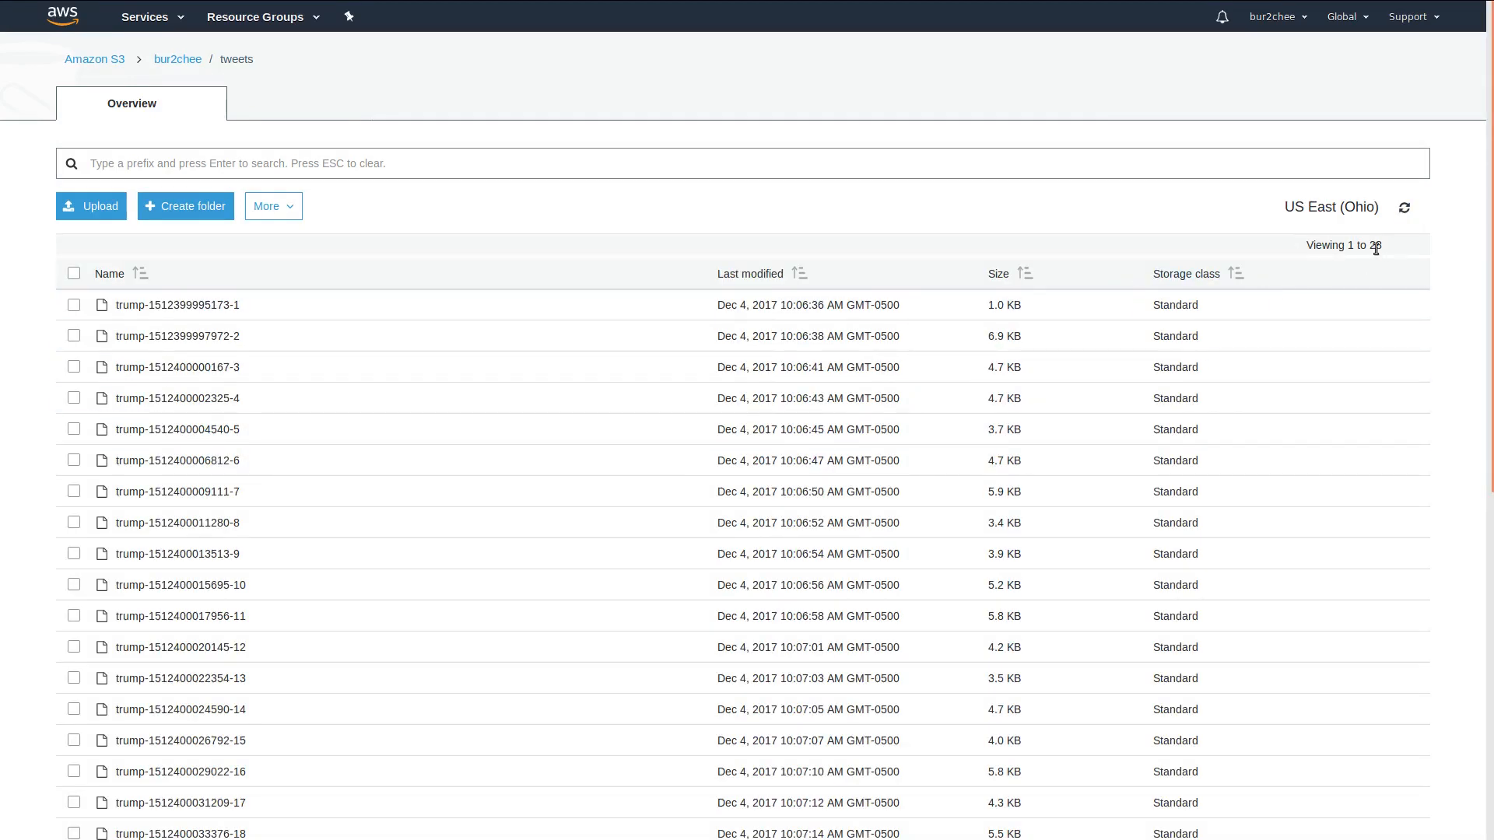
pyautogui.click(151, 306)
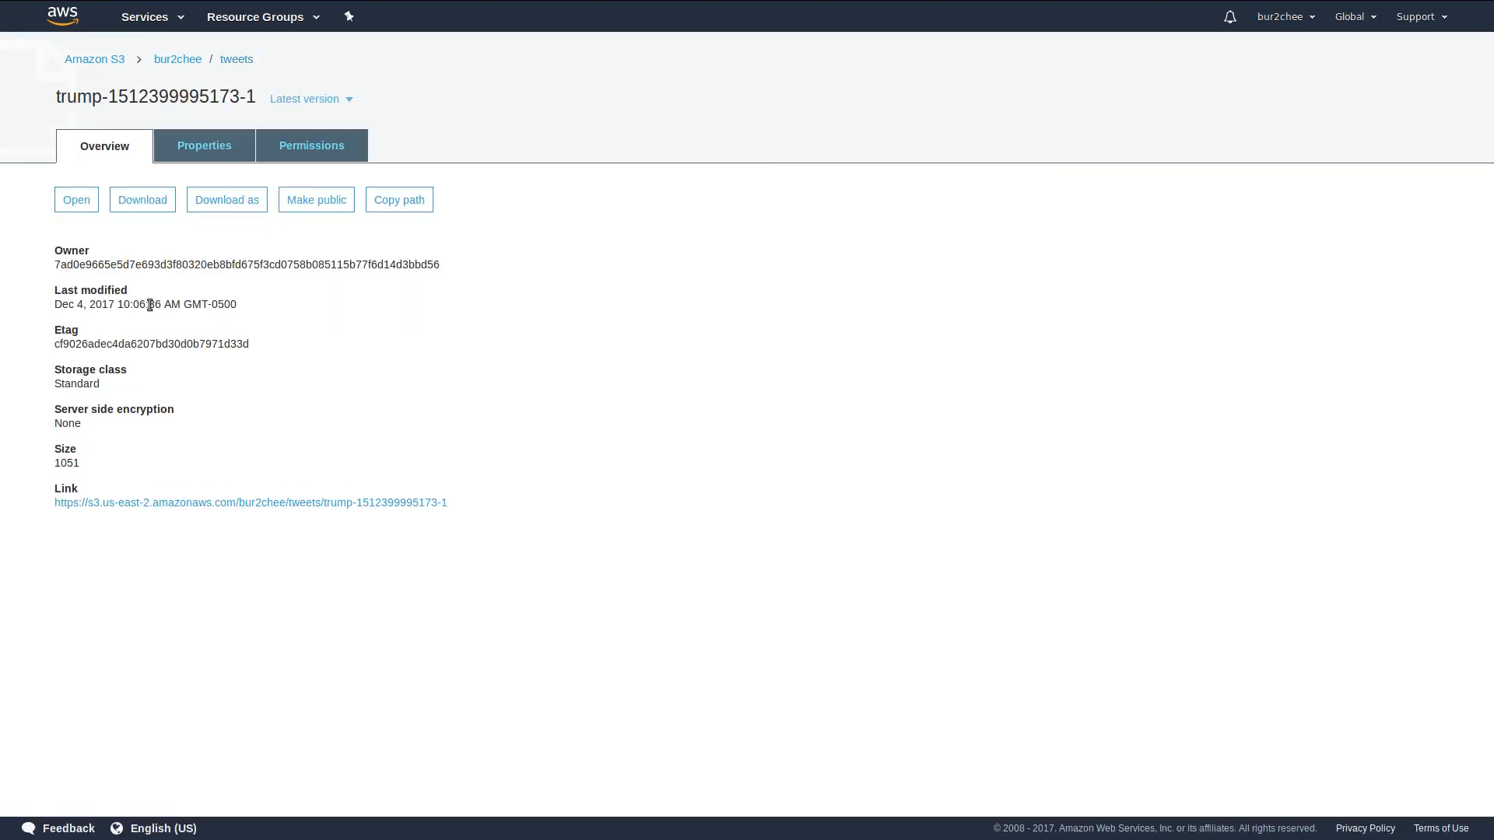
pyautogui.click(152, 202)
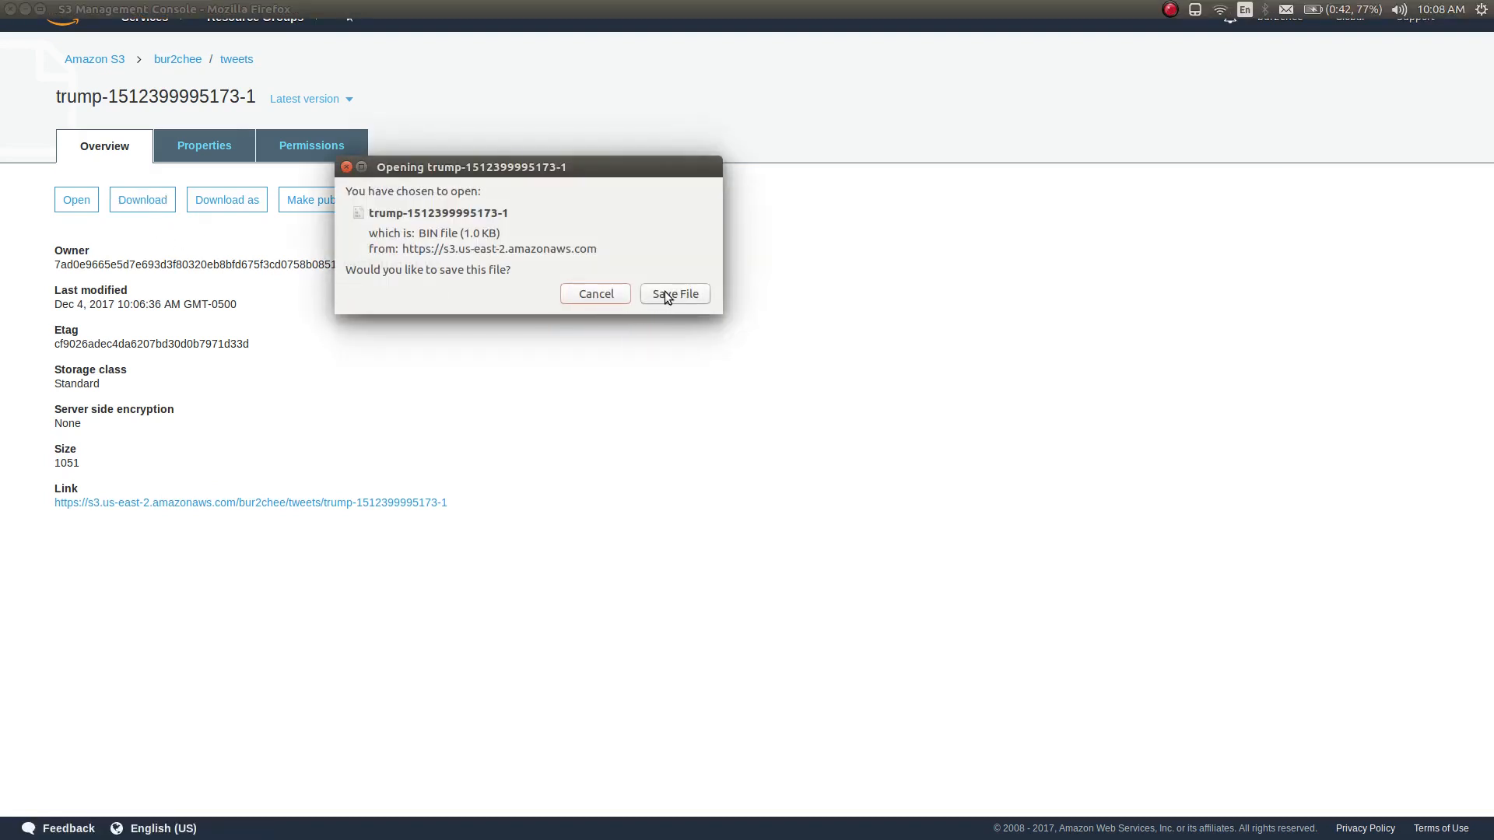
pyautogui.click(666, 295)
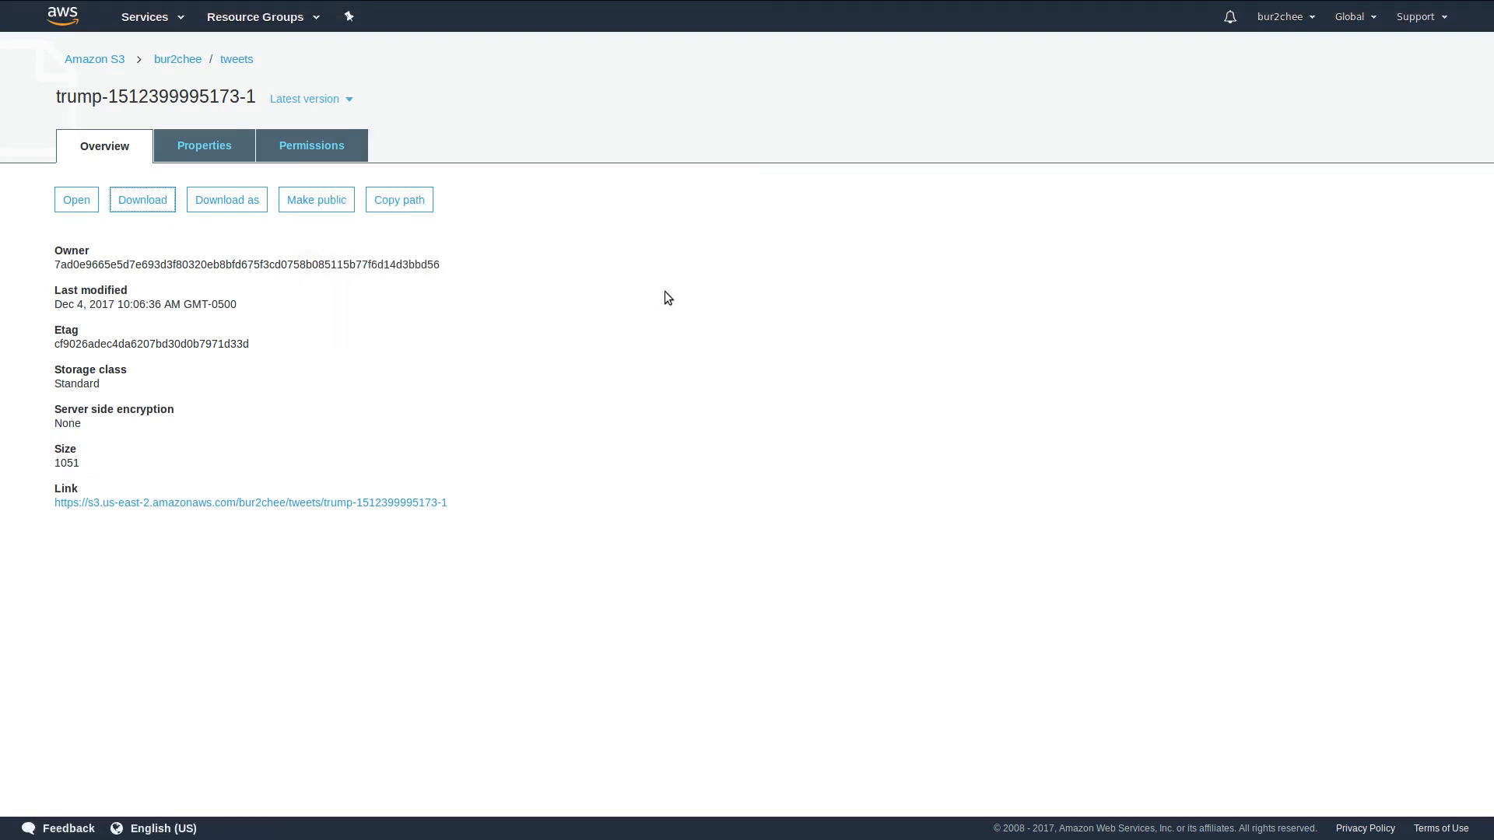
pyautogui.hotkey('alt', 'Tab')
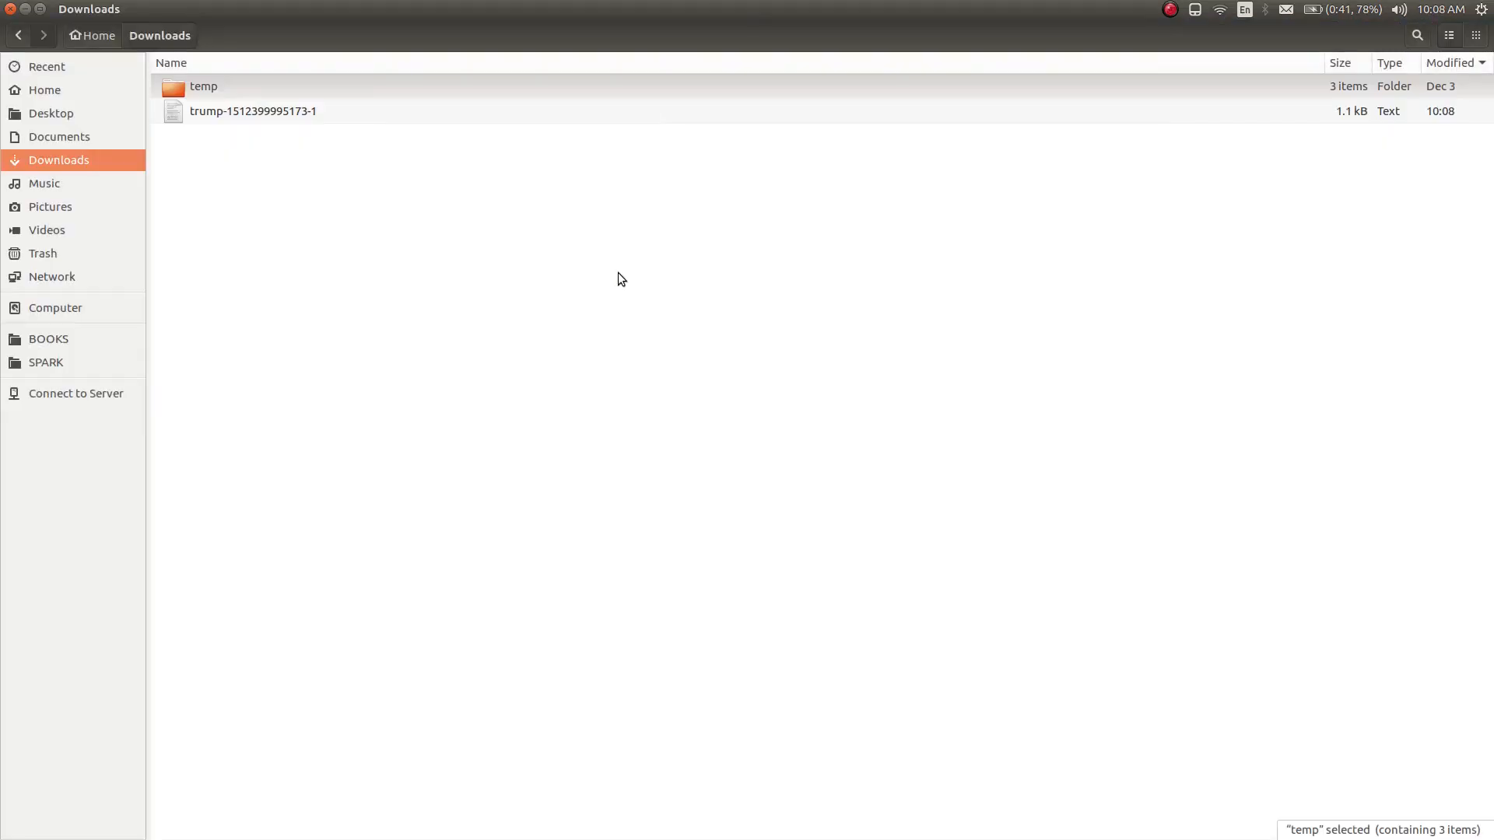
pyautogui.doubleClick(254, 111)
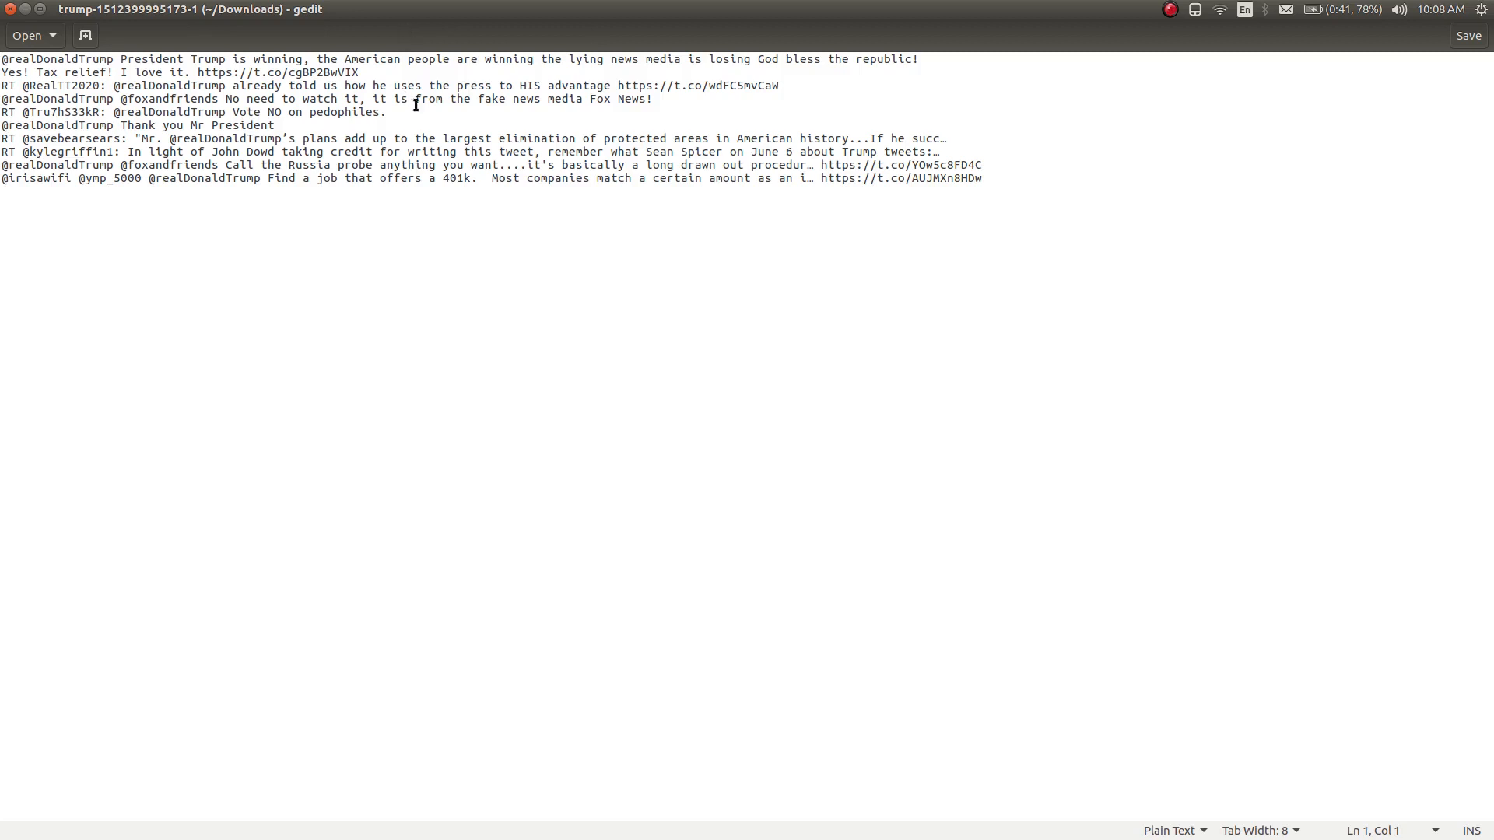
pyautogui.hotkey('alt', 'Tab')
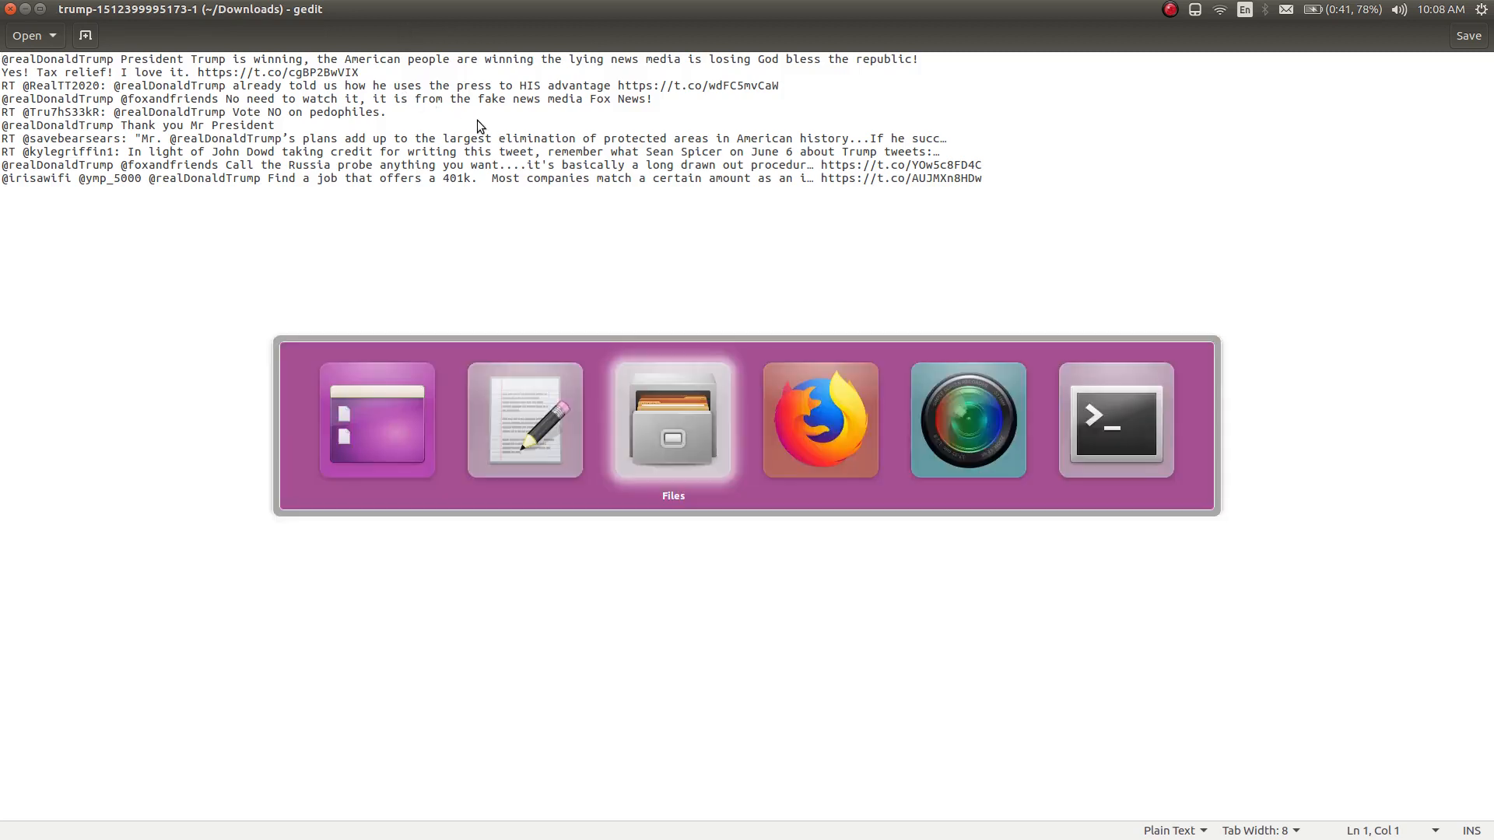
pyautogui.hotkey('alt', 'Tab')
pyautogui.press('Tab')
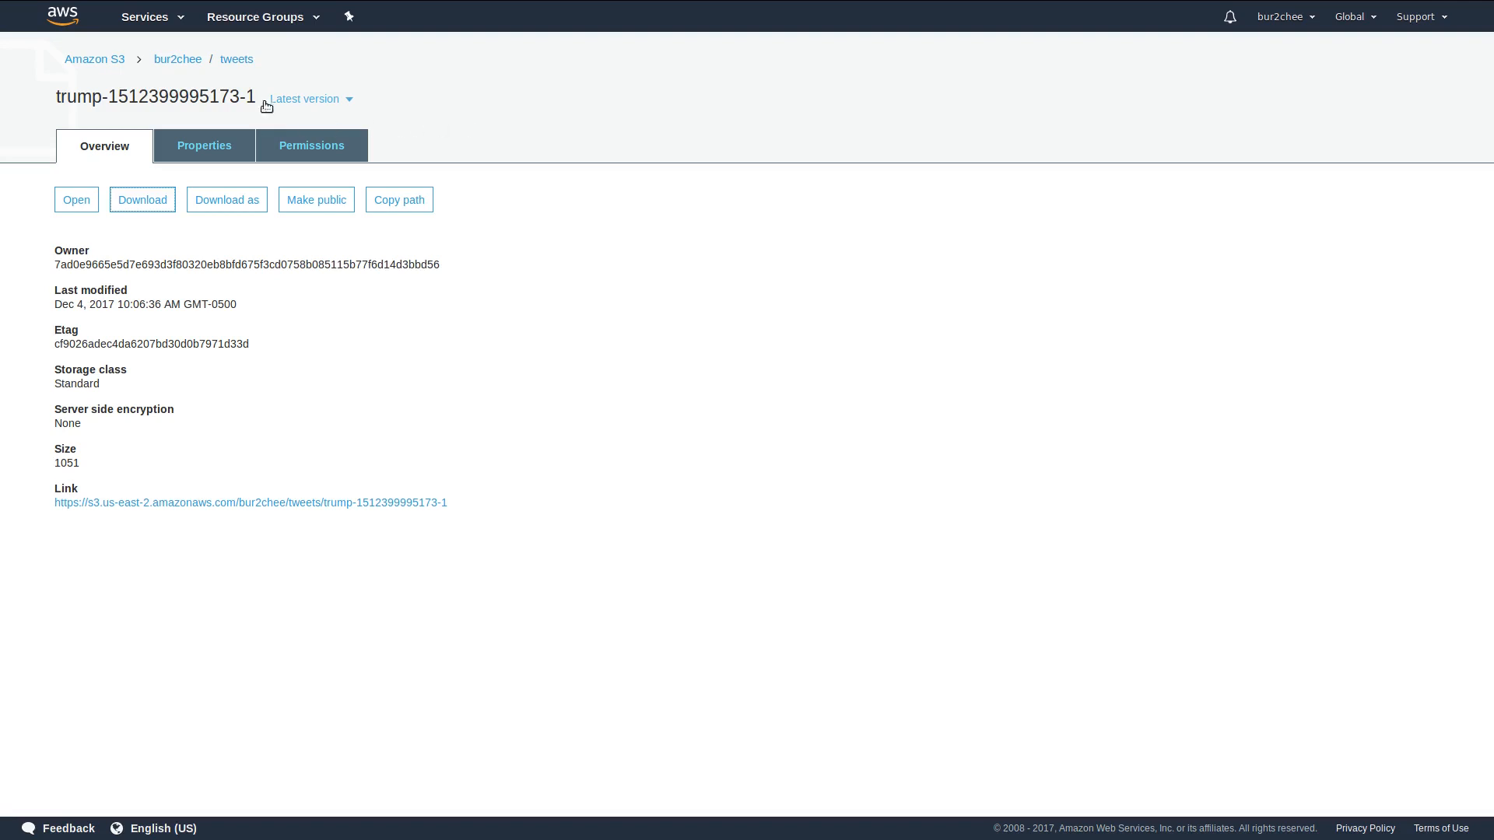
pyautogui.moveTo(184, 5)
pyautogui.click(111, 11)
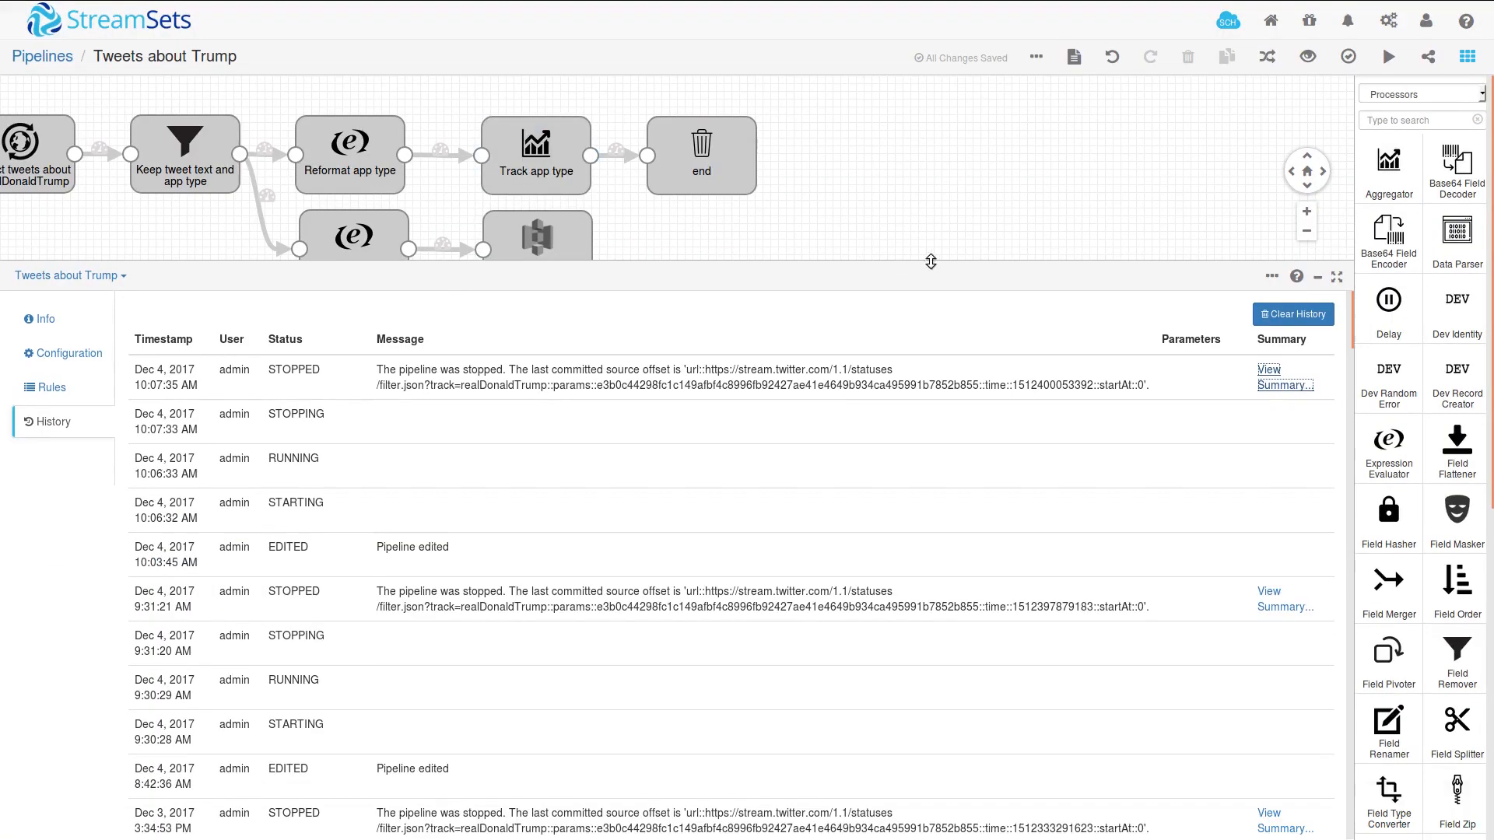